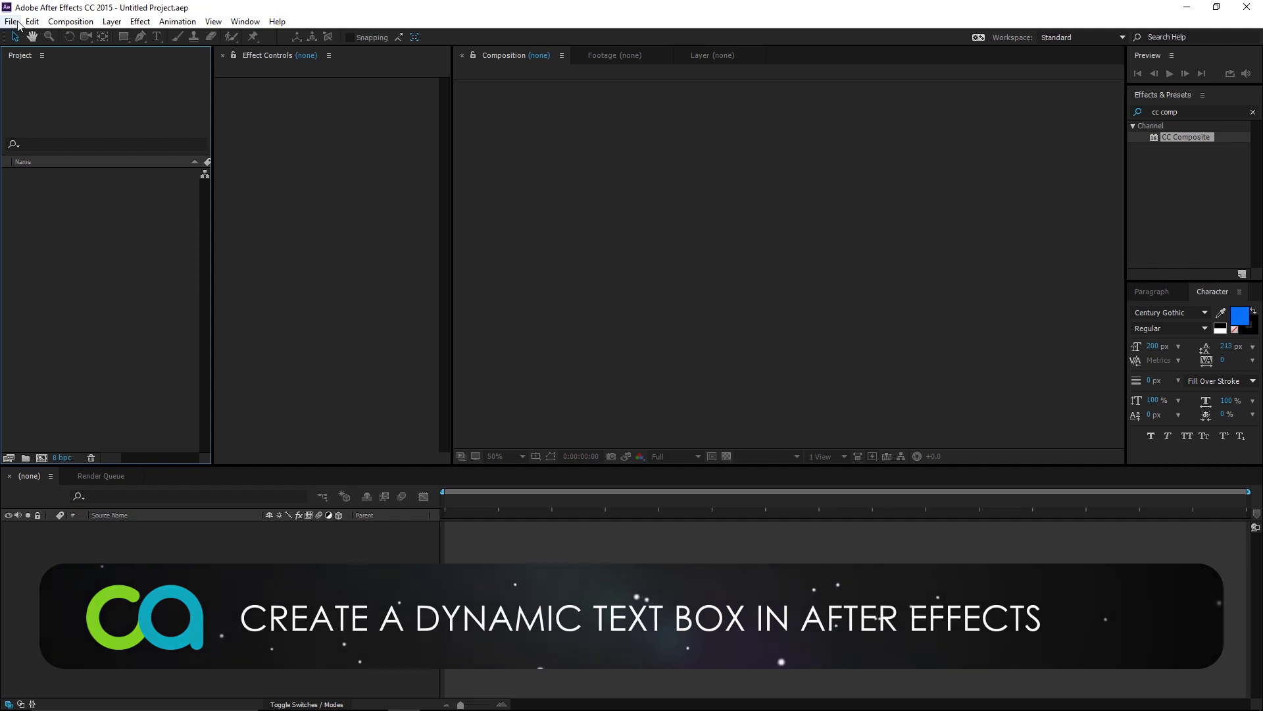
# Step: Start a new project and create Comp 1 at 1920×1080, 30 fps, two minutes long
pyautogui.click(17, 24)
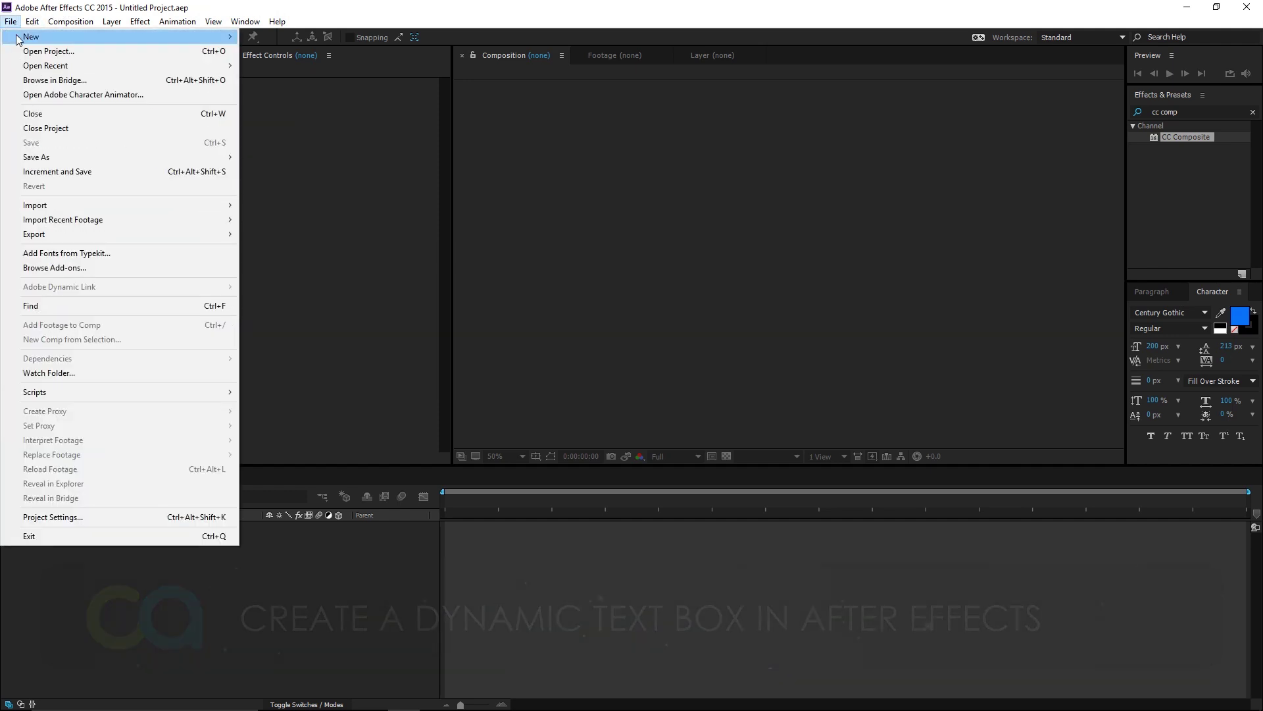
pyautogui.moveTo(183, 39)
pyautogui.click(395, 38)
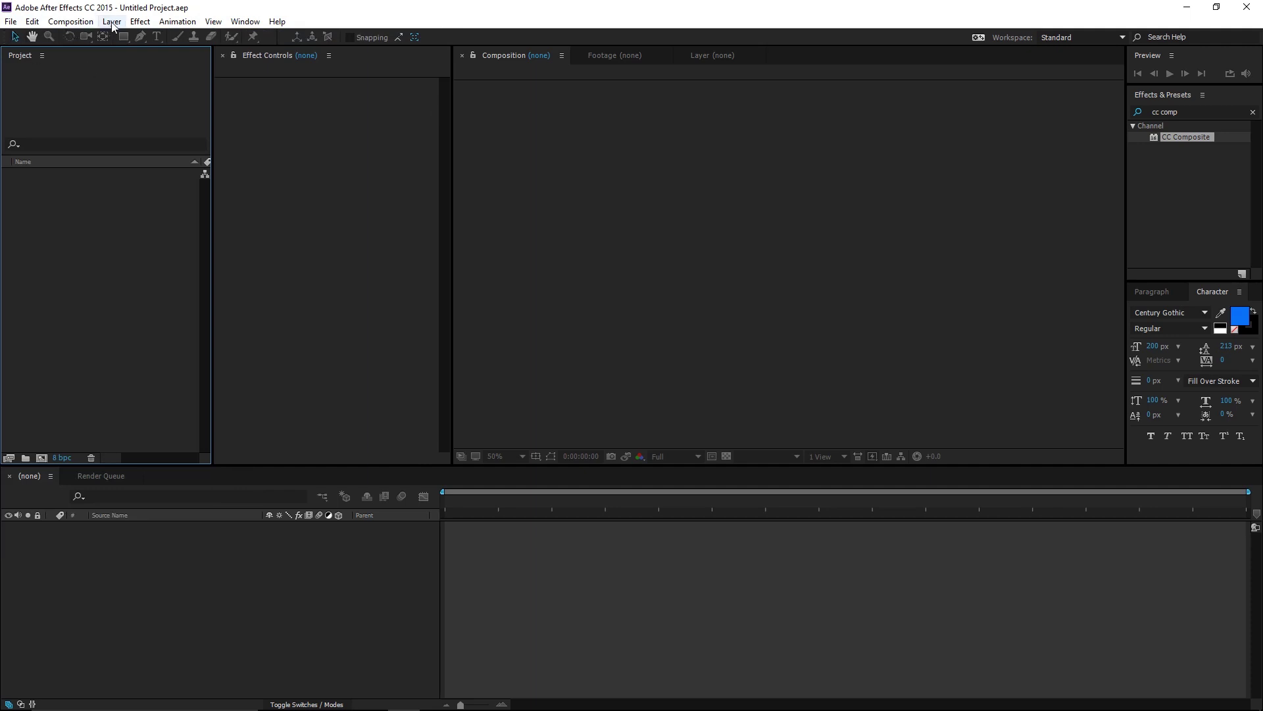
pyautogui.click(71, 21)
pyautogui.click(105, 37)
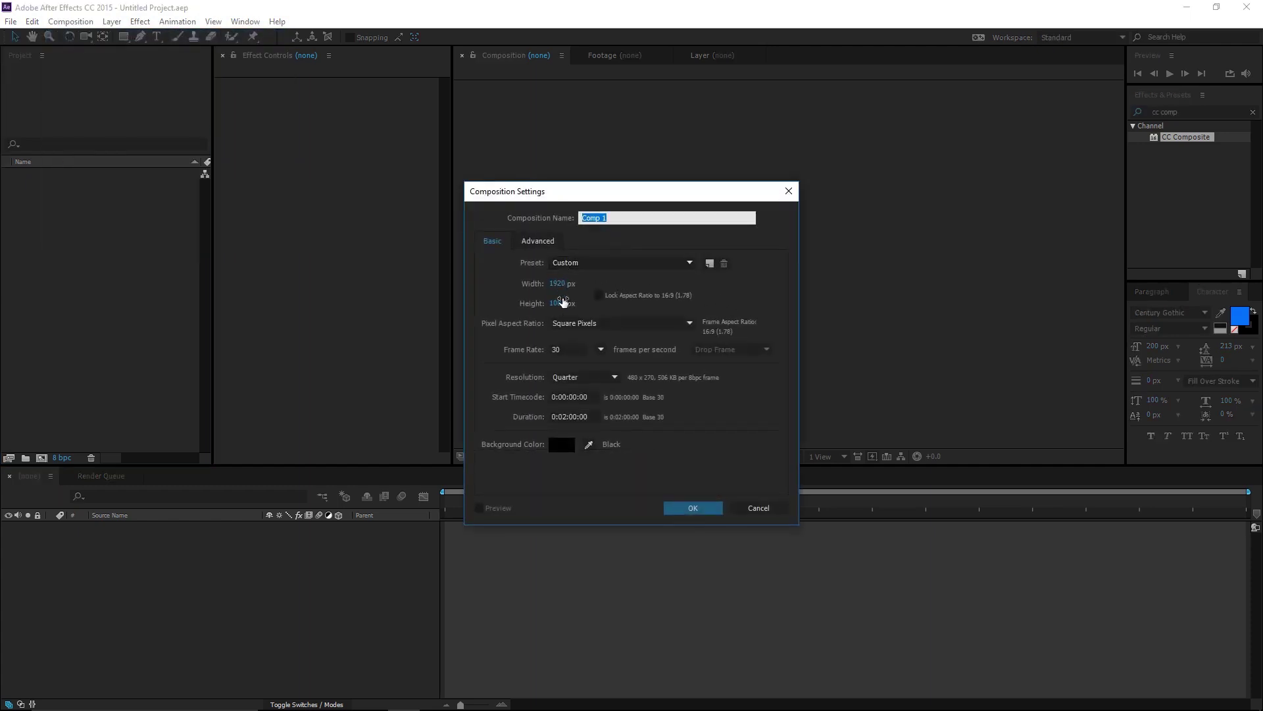
pyautogui.click(677, 510)
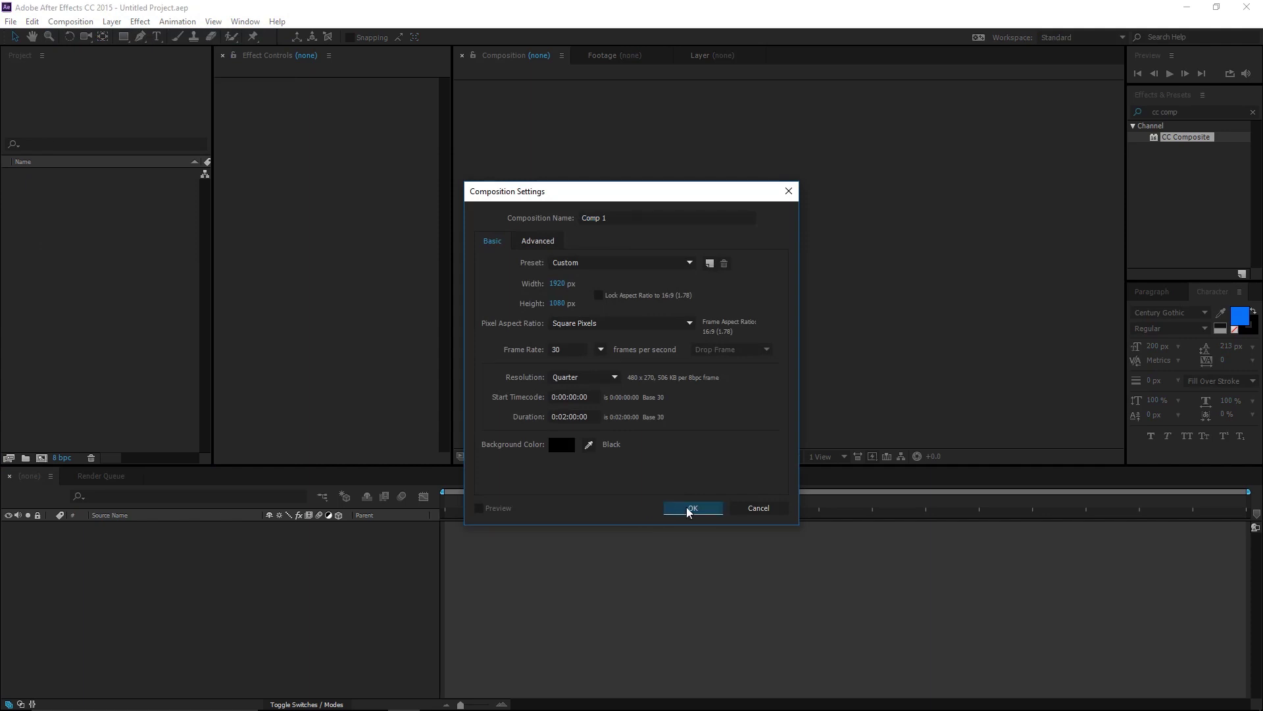
pyautogui.click(688, 511)
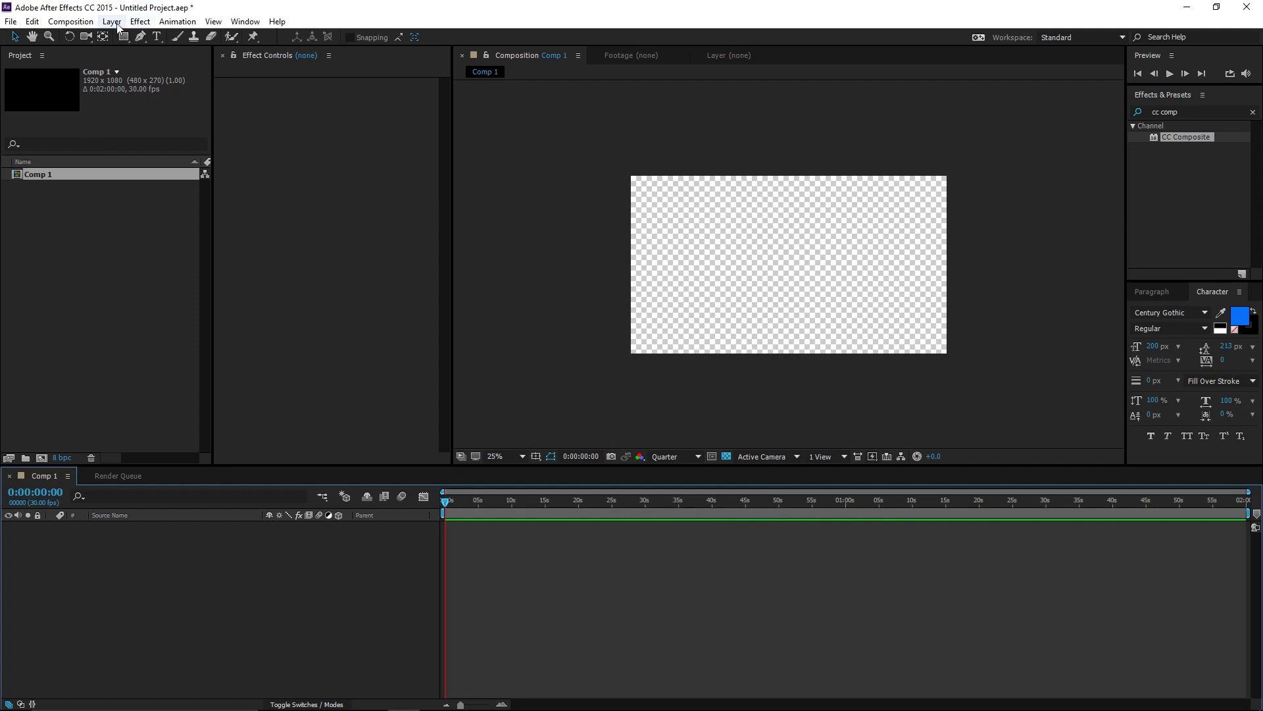
# Step: Add a full-frame black solid layer, Black Solid 1, to Comp 1
pyautogui.click(121, 24)
pyautogui.moveTo(120, 40)
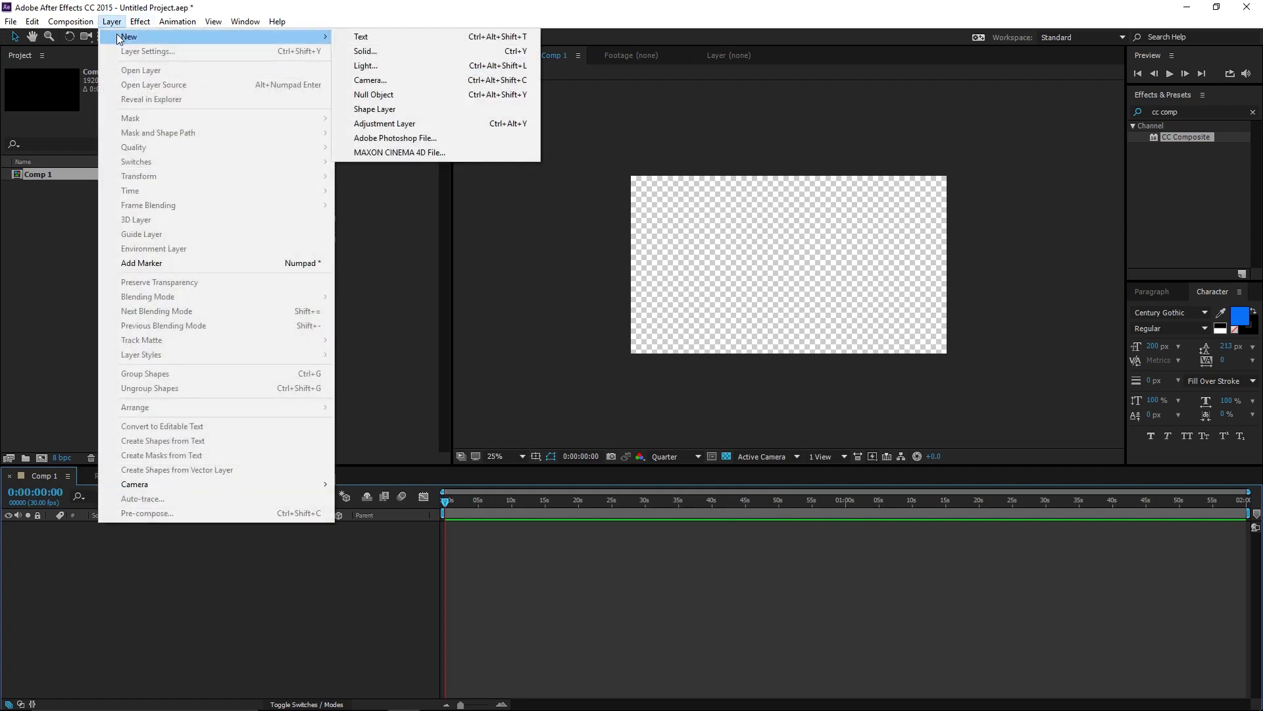
pyautogui.click(387, 52)
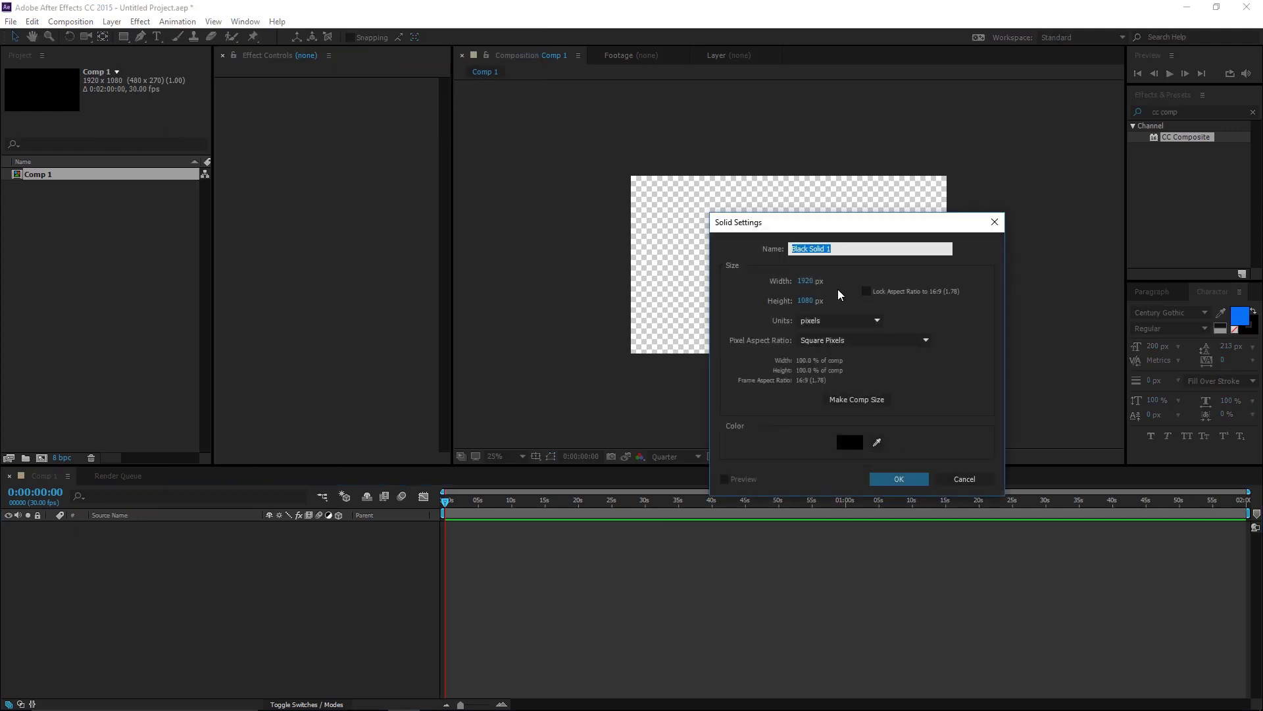
pyautogui.click(902, 481)
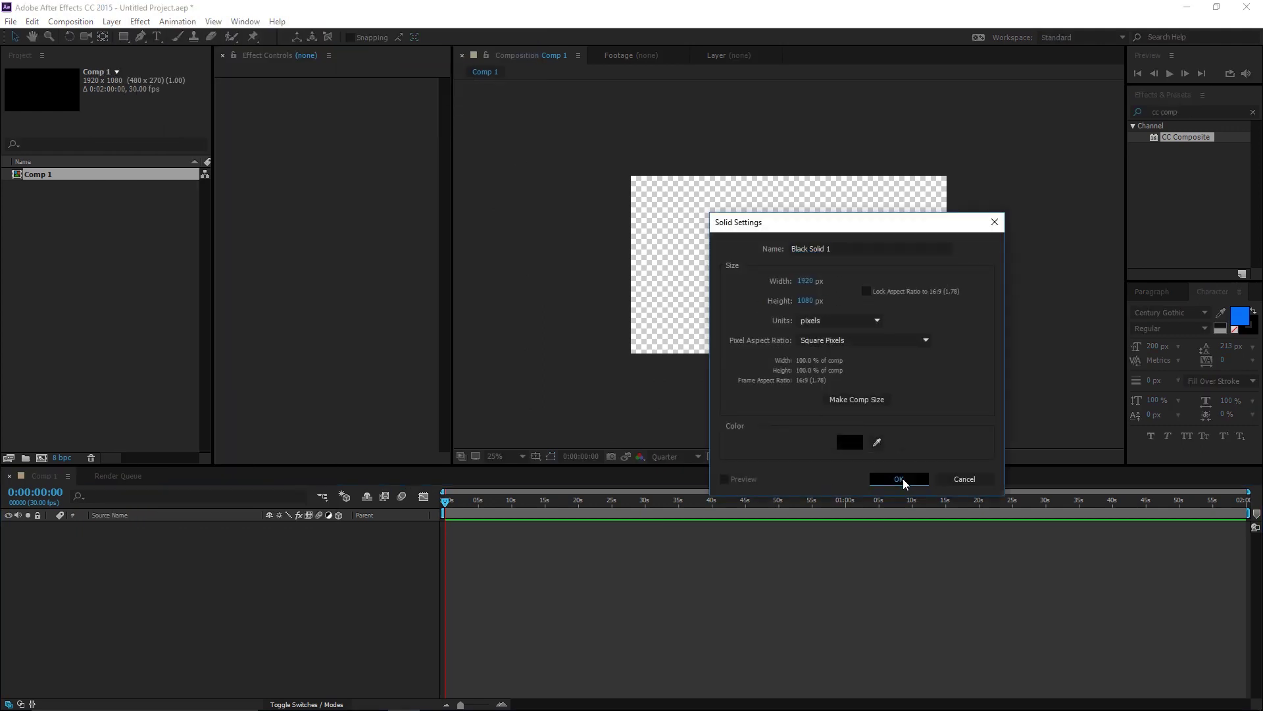
# Step: Select Black Solid 1 and browse to the Effect > Generate effects
pyautogui.click(522, 280)
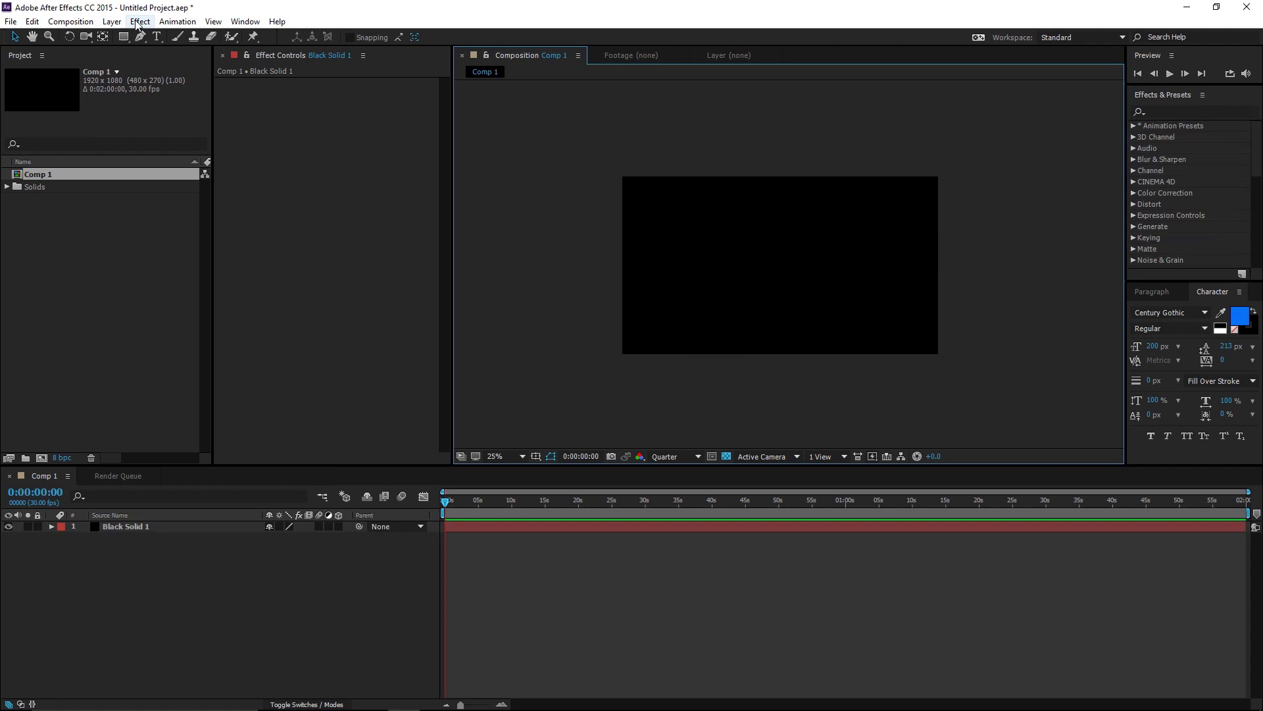
pyautogui.click(137, 526)
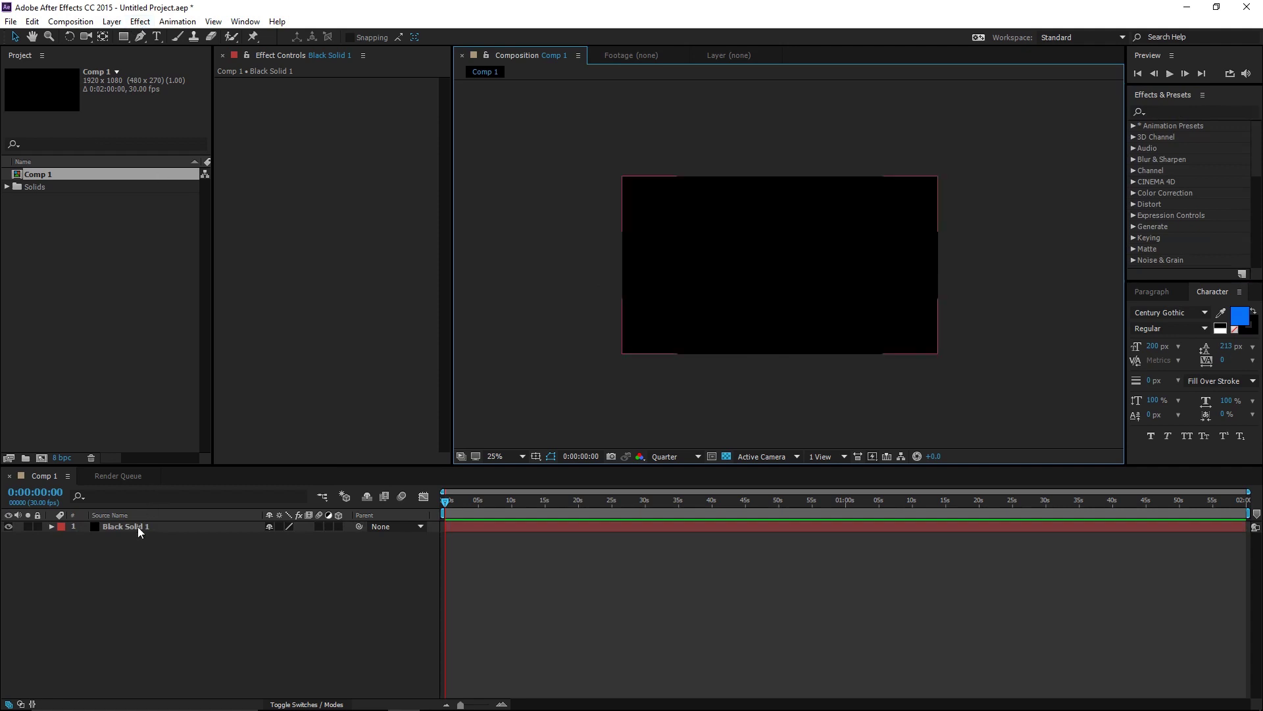
pyautogui.click(115, 25)
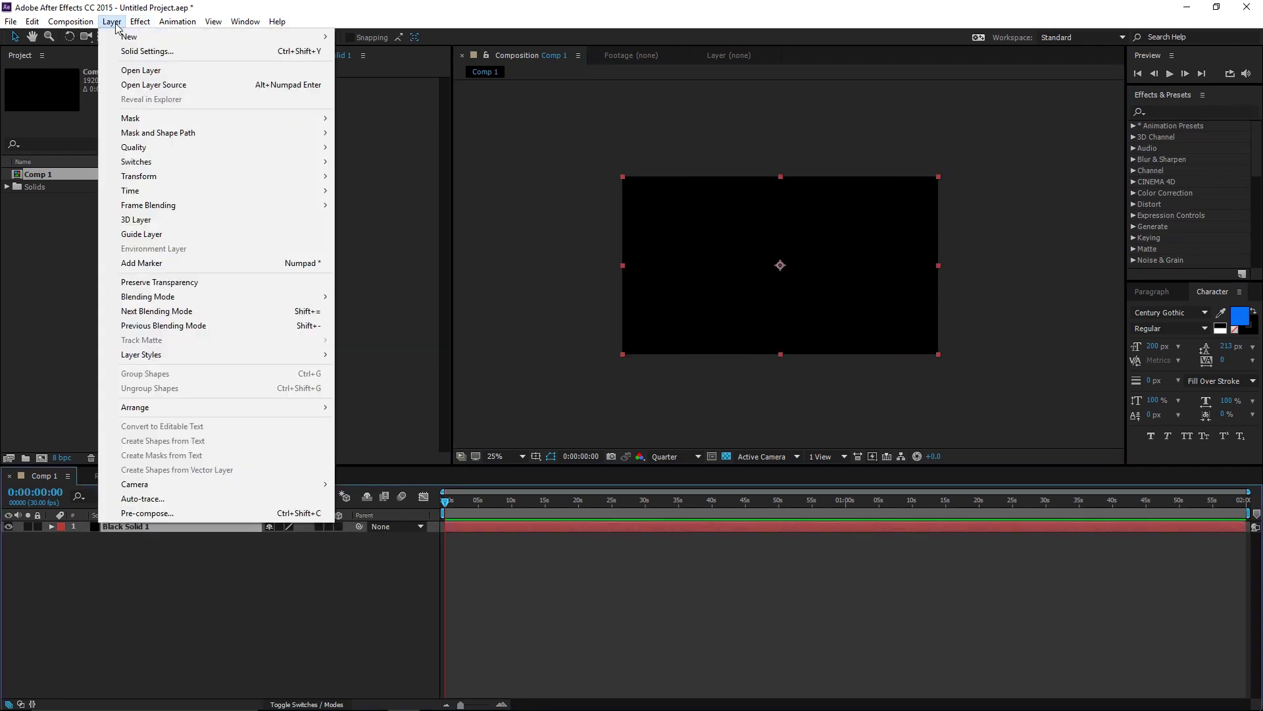
pyautogui.moveTo(142, 25)
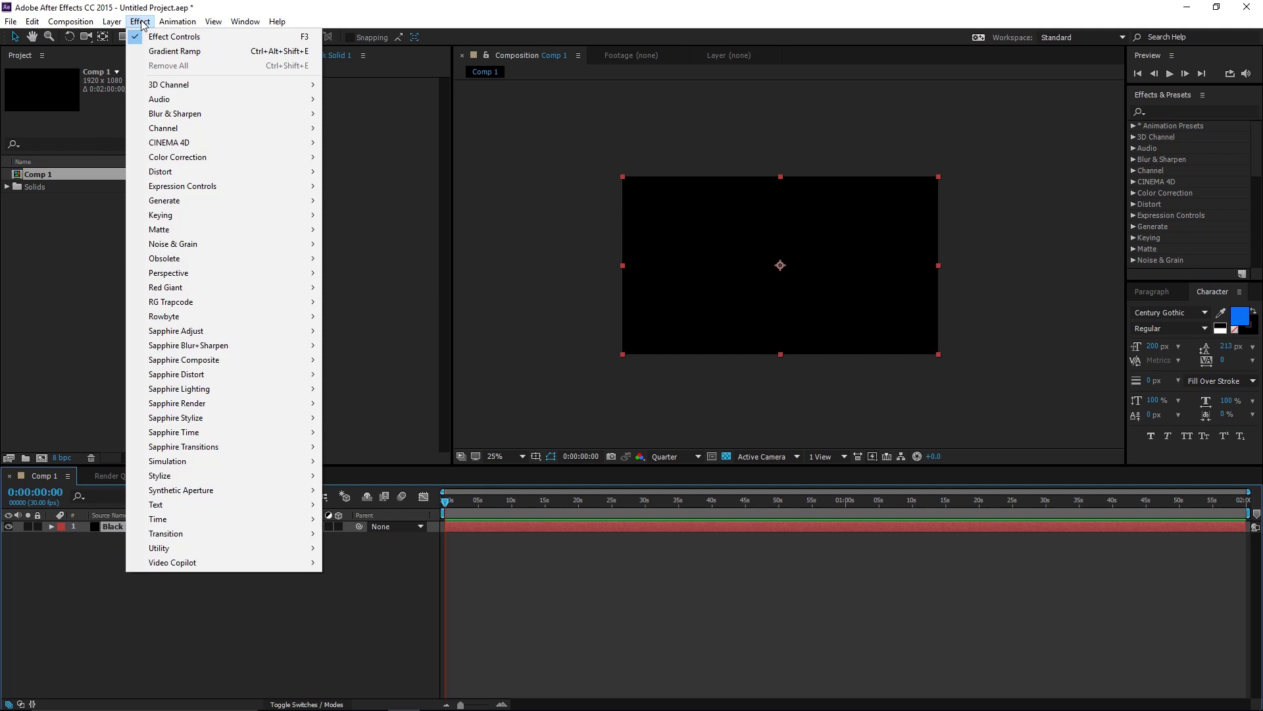
pyautogui.moveTo(187, 198)
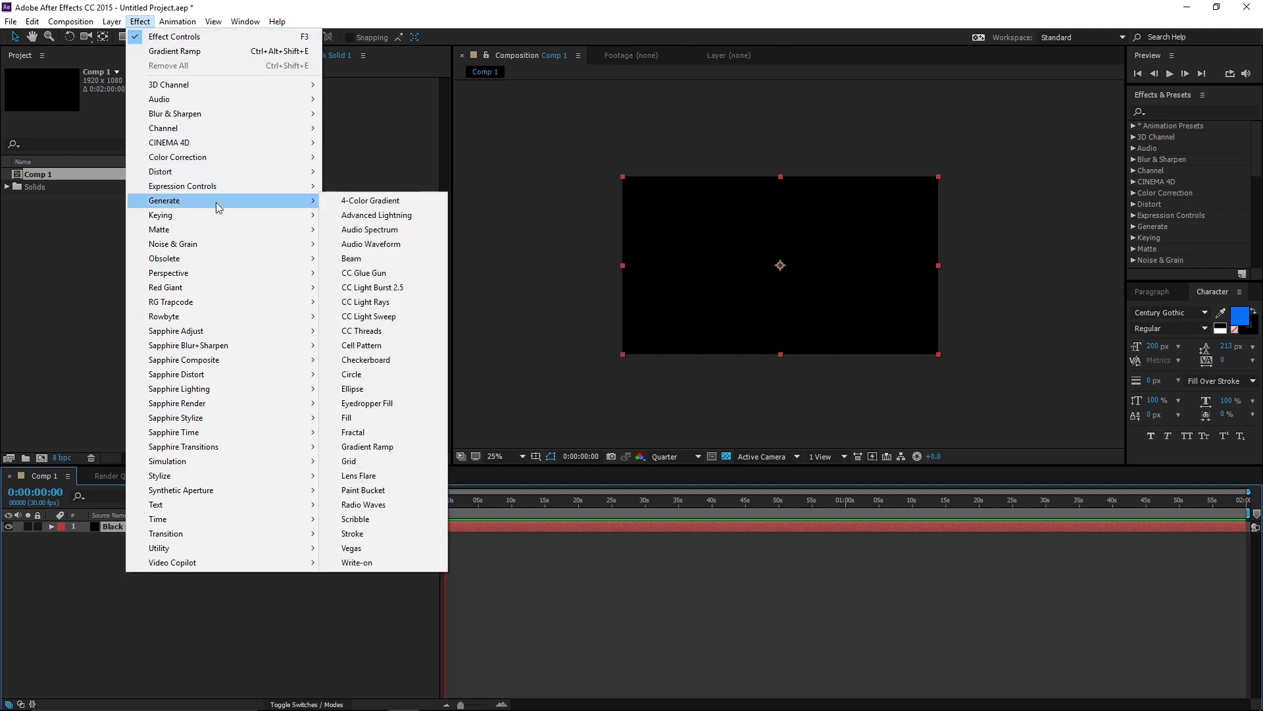
# Step: Apply Gradient Ramp to the solid, starting at the comp centre and ending at the bottom-right corner
pyautogui.click(391, 444)
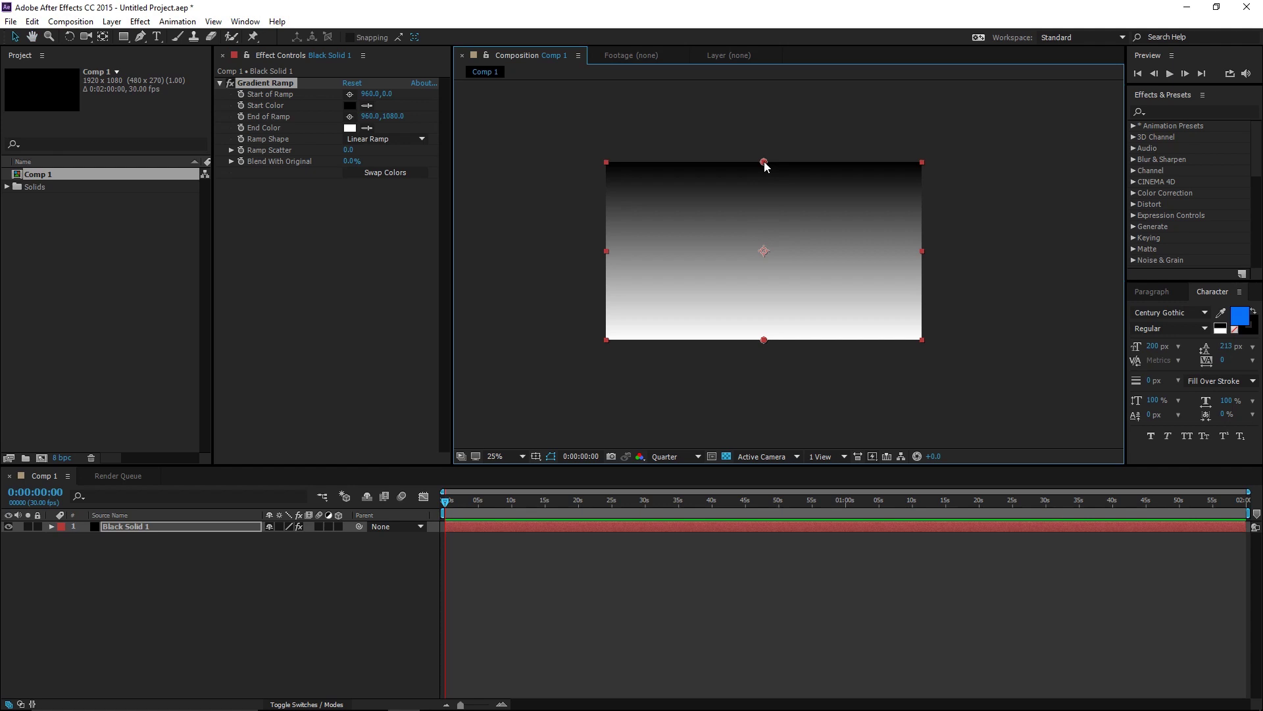
pyautogui.moveTo(764, 162); pyautogui.dragTo(764, 250)
pyautogui.moveTo(764, 340); pyautogui.dragTo(927, 346)
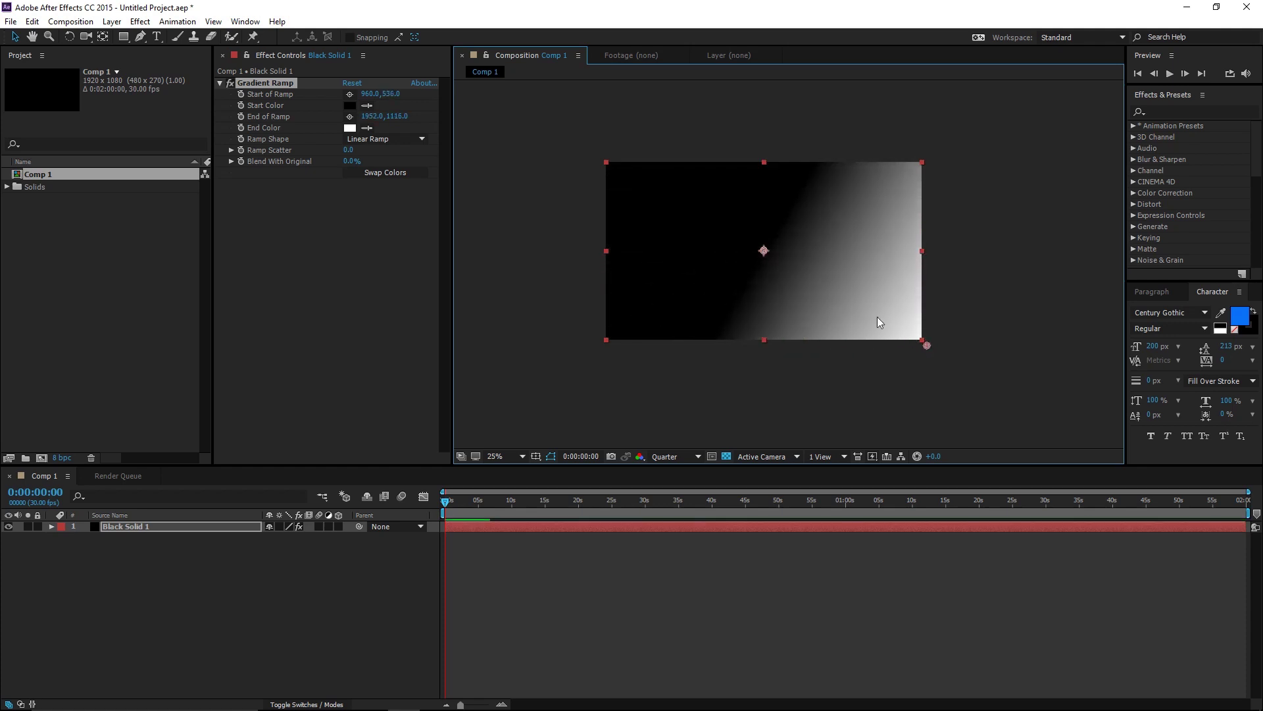
pyautogui.moveTo(707, 232); pyautogui.dragTo(699, 232)
pyautogui.moveTo(796, 281); pyautogui.dragTo(760, 196)
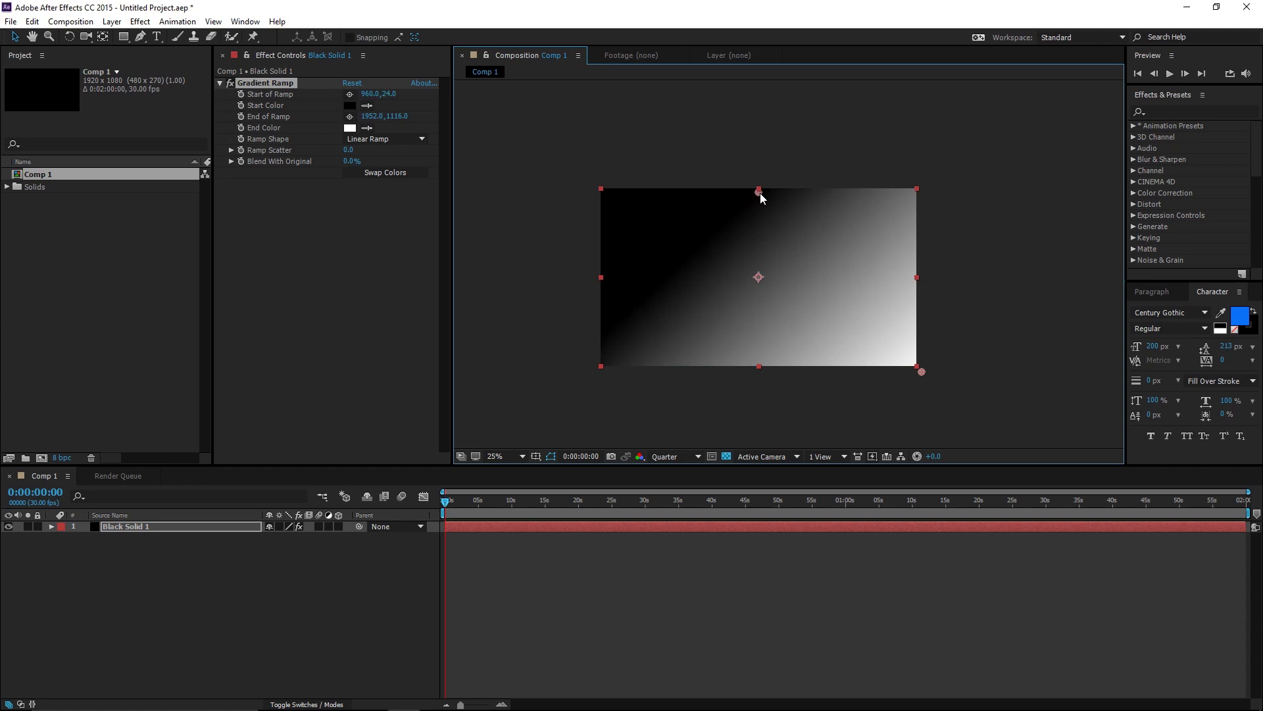
pyautogui.moveTo(759, 196); pyautogui.dragTo(755, 277)
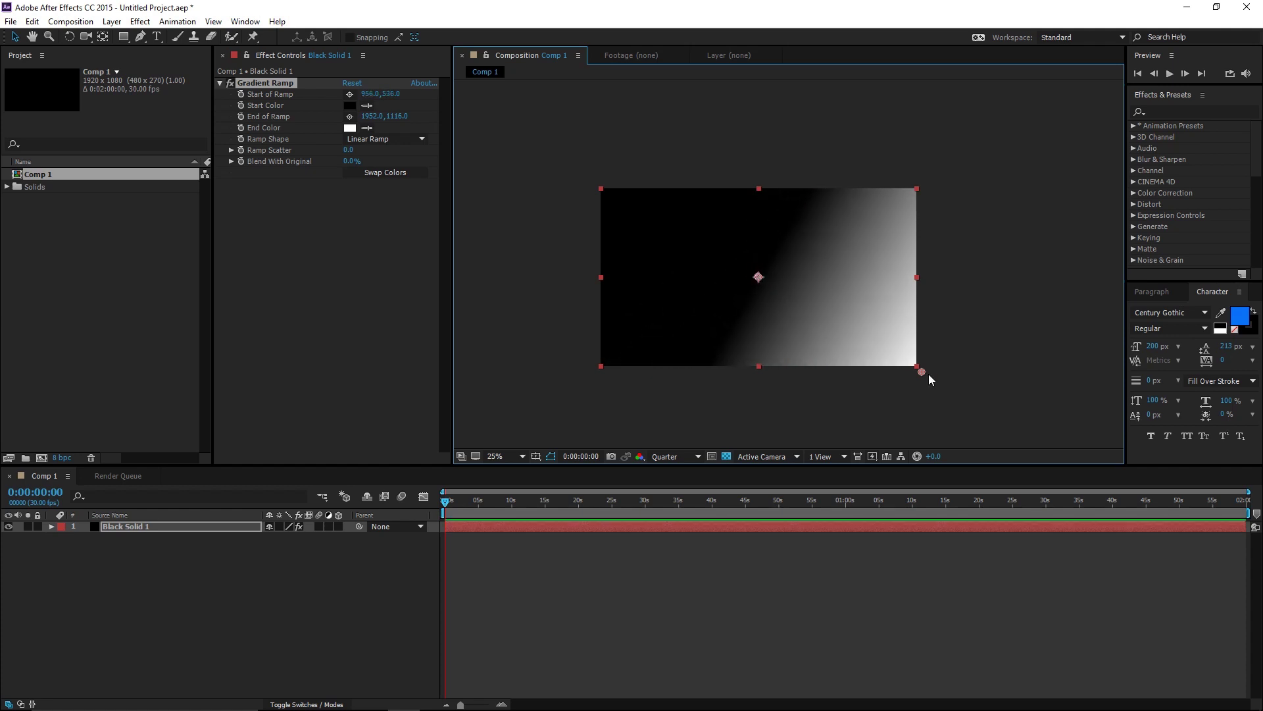
pyautogui.moveTo(921, 373); pyautogui.dragTo(927, 371)
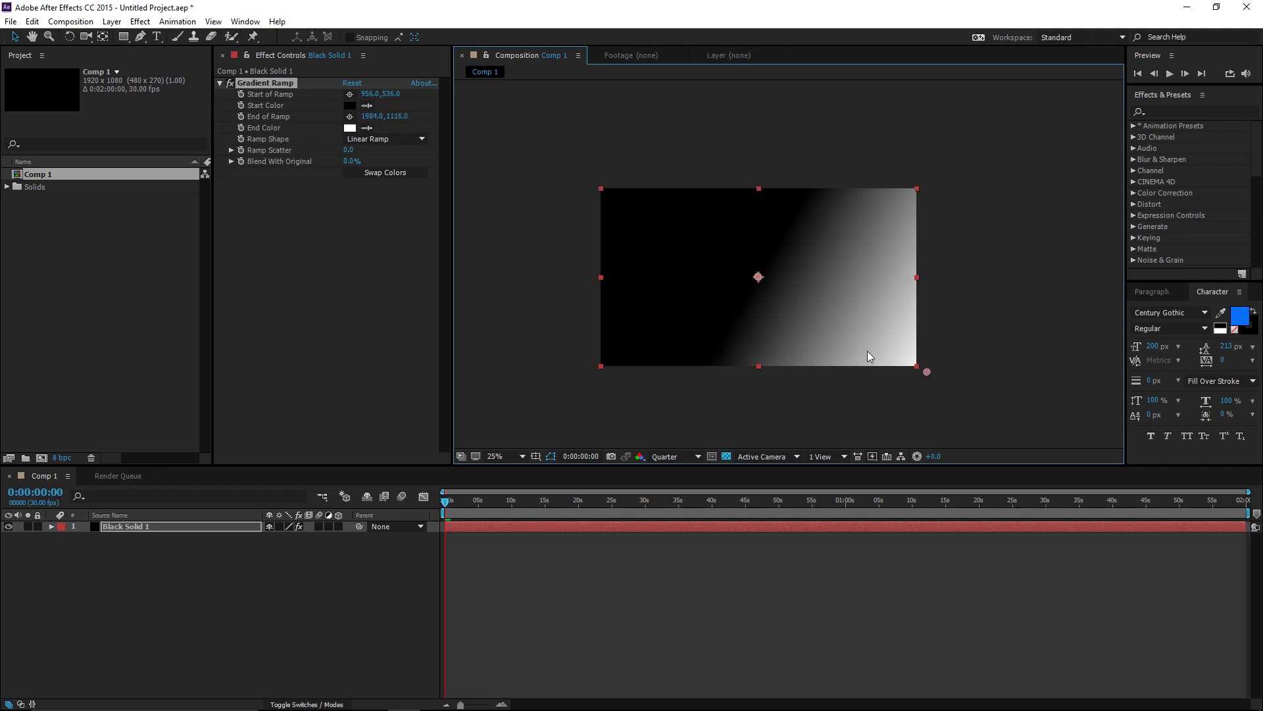
# Step: Make the ramp Radial with a white start colour and grey 757575 end colour
pyautogui.click(385, 139)
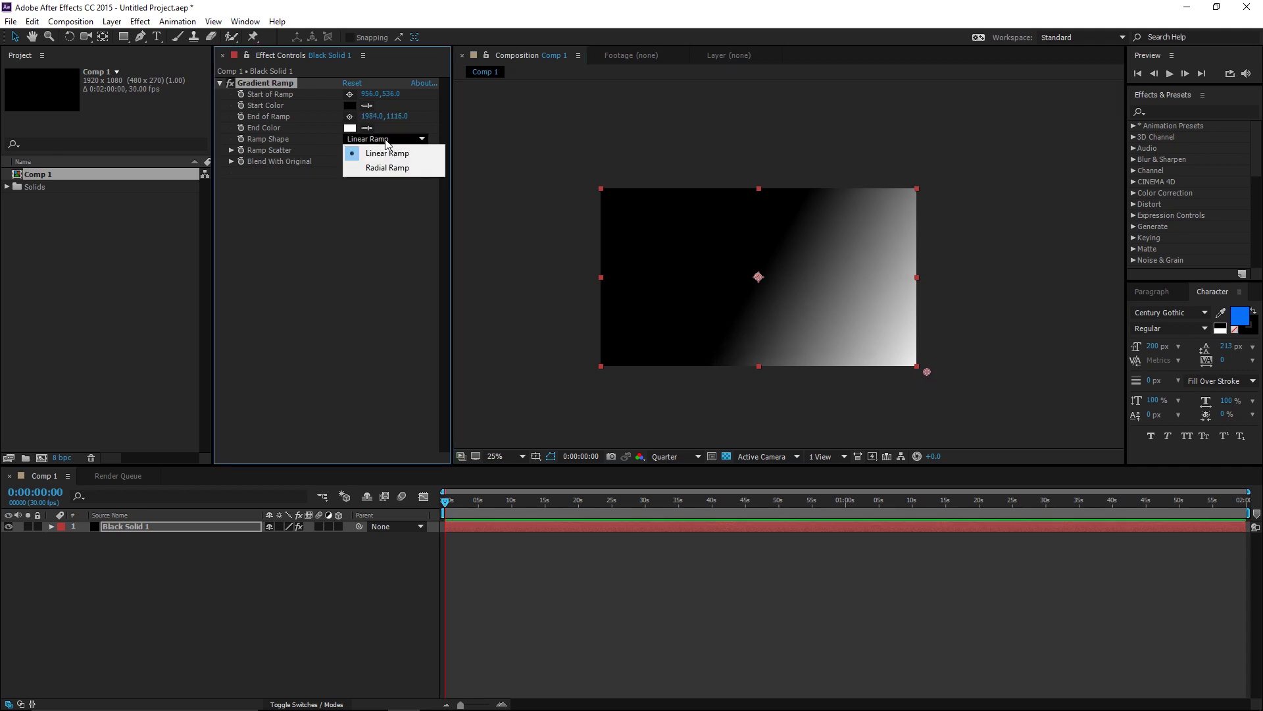
pyautogui.click(383, 176)
pyautogui.click(784, 231)
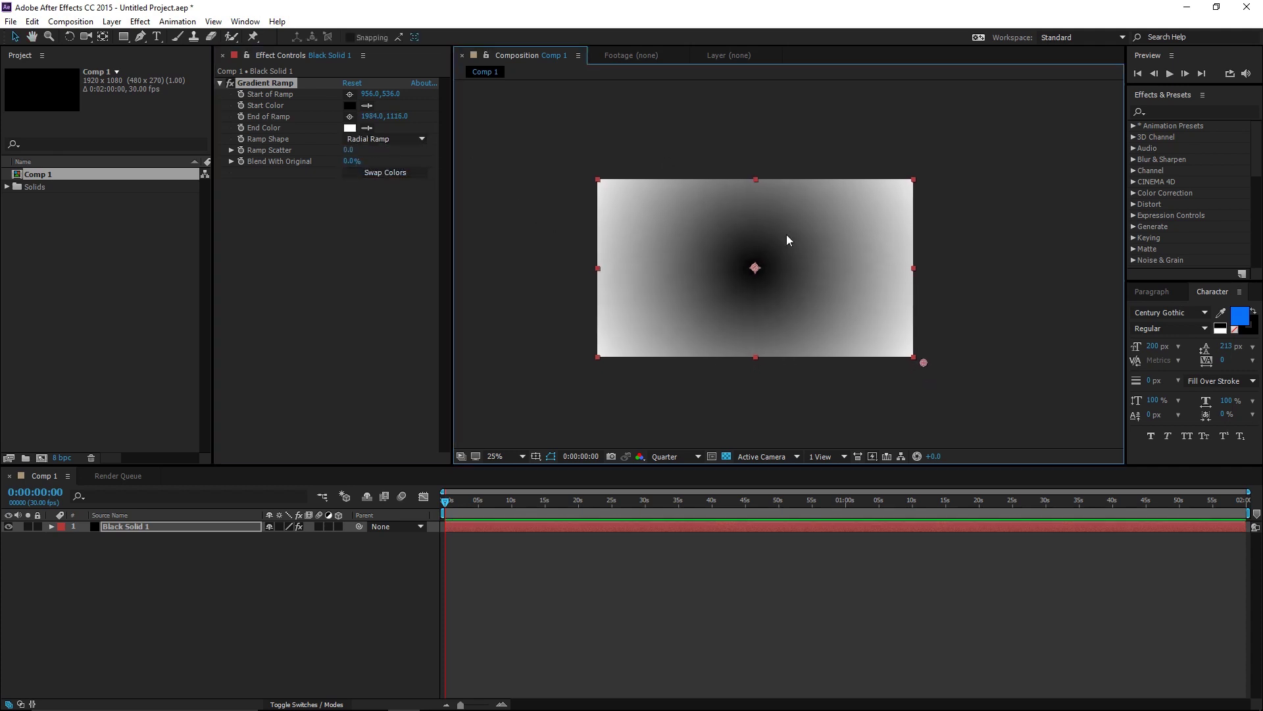
pyautogui.click(349, 105)
pyautogui.click(93, 156)
pyautogui.click(370, 157)
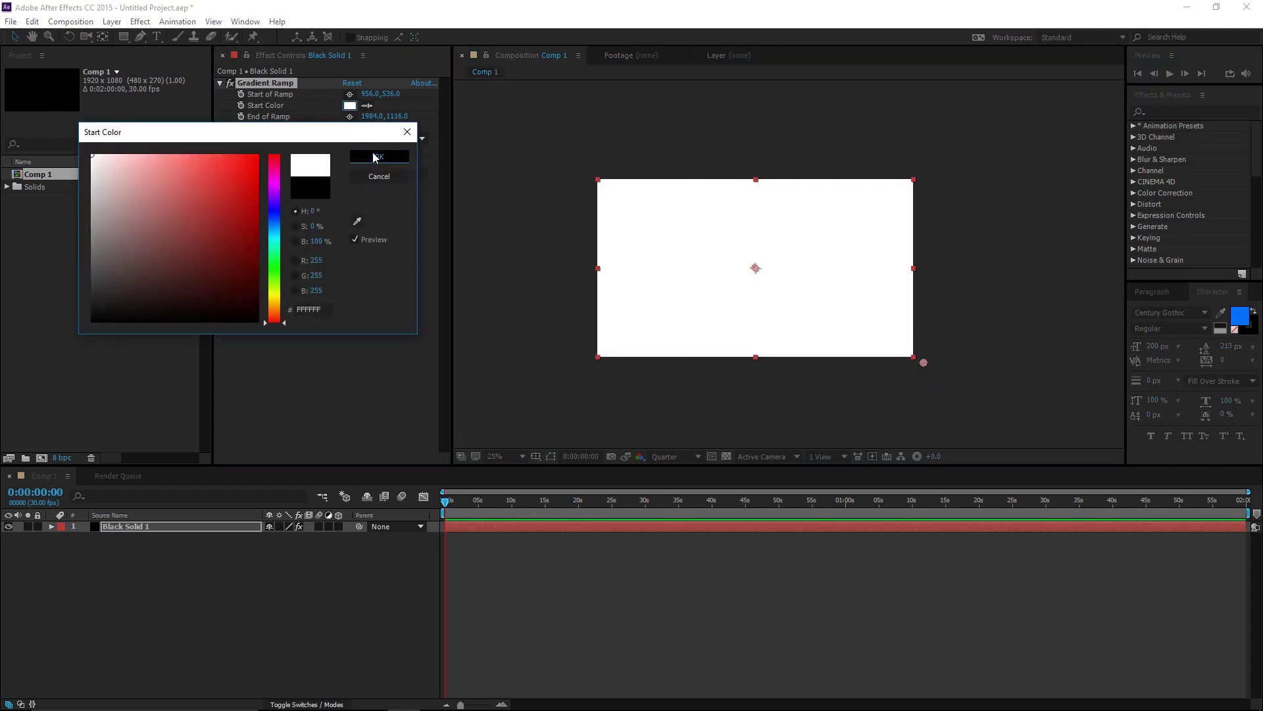
pyautogui.click(349, 128)
pyautogui.moveTo(92, 197)
pyautogui.mouseDown()
pyautogui.moveTo(91, 260)
pyautogui.moveTo(92, 245)
pyautogui.mouseUp()
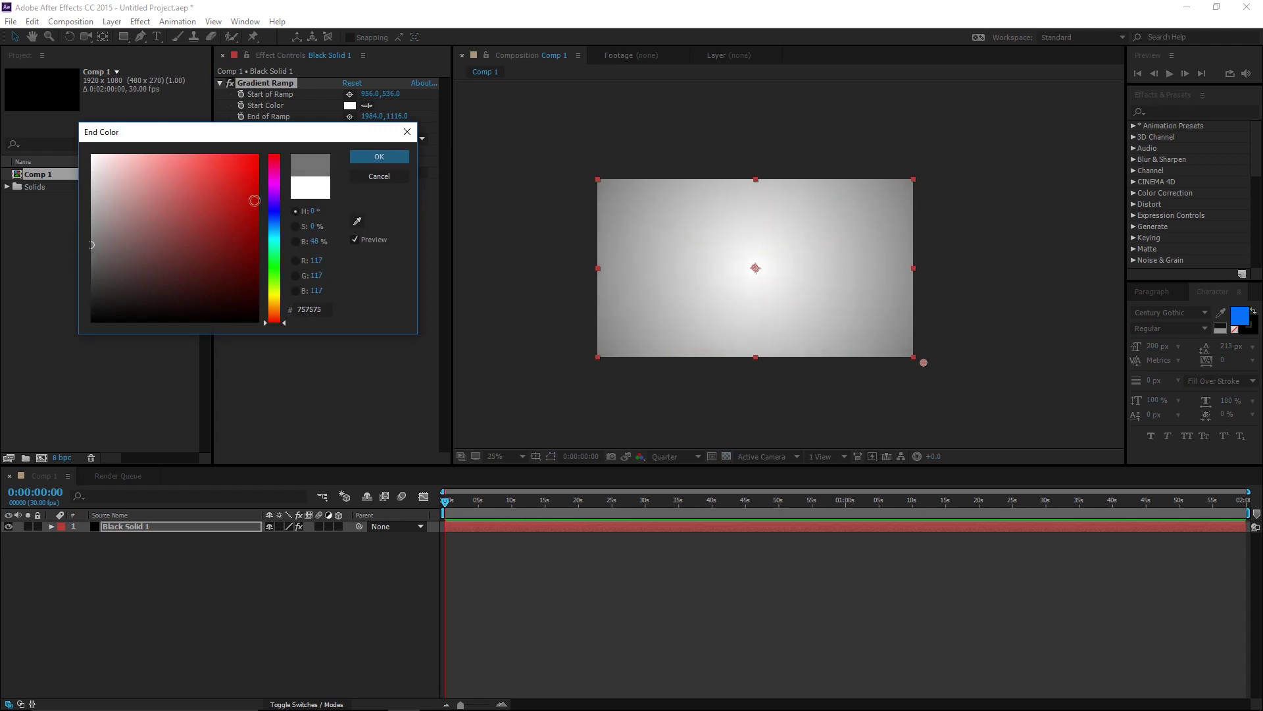
pyautogui.click(395, 160)
pyautogui.moveTo(850, 346); pyautogui.dragTo(821, 333)
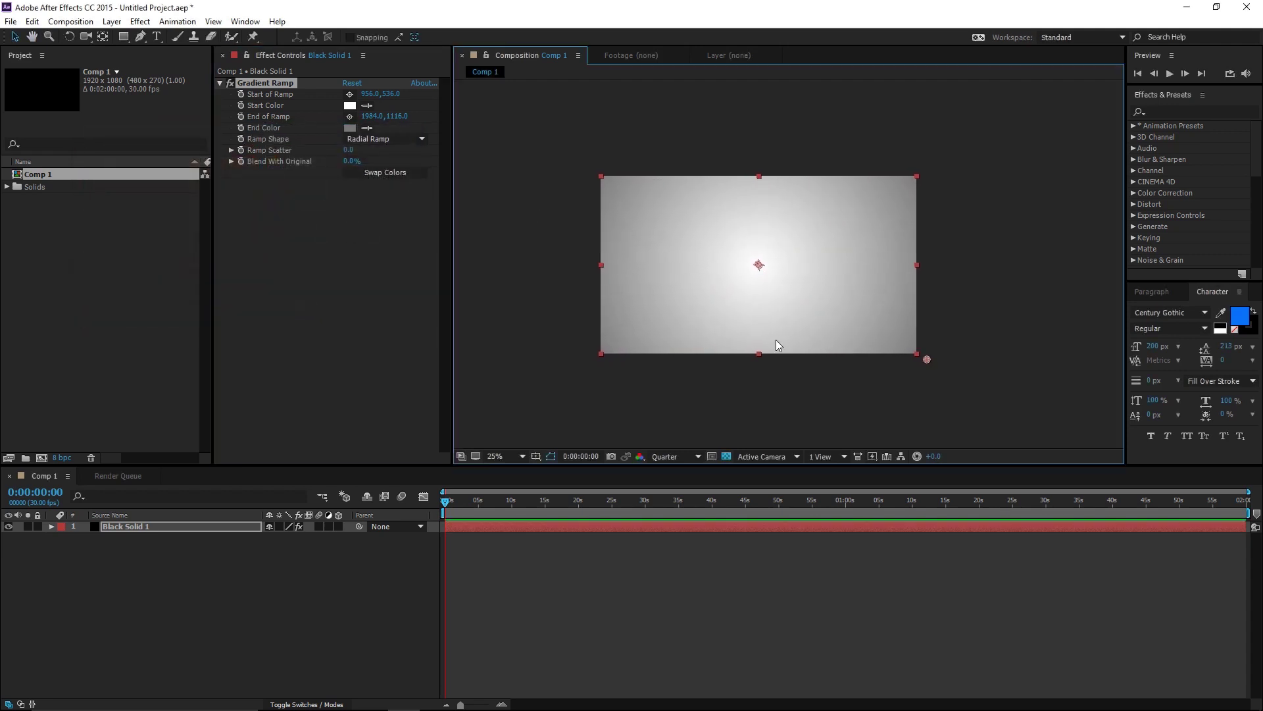
# Step: Lock the gradient background layer against edits
pyautogui.click(38, 526)
pyautogui.click(227, 516)
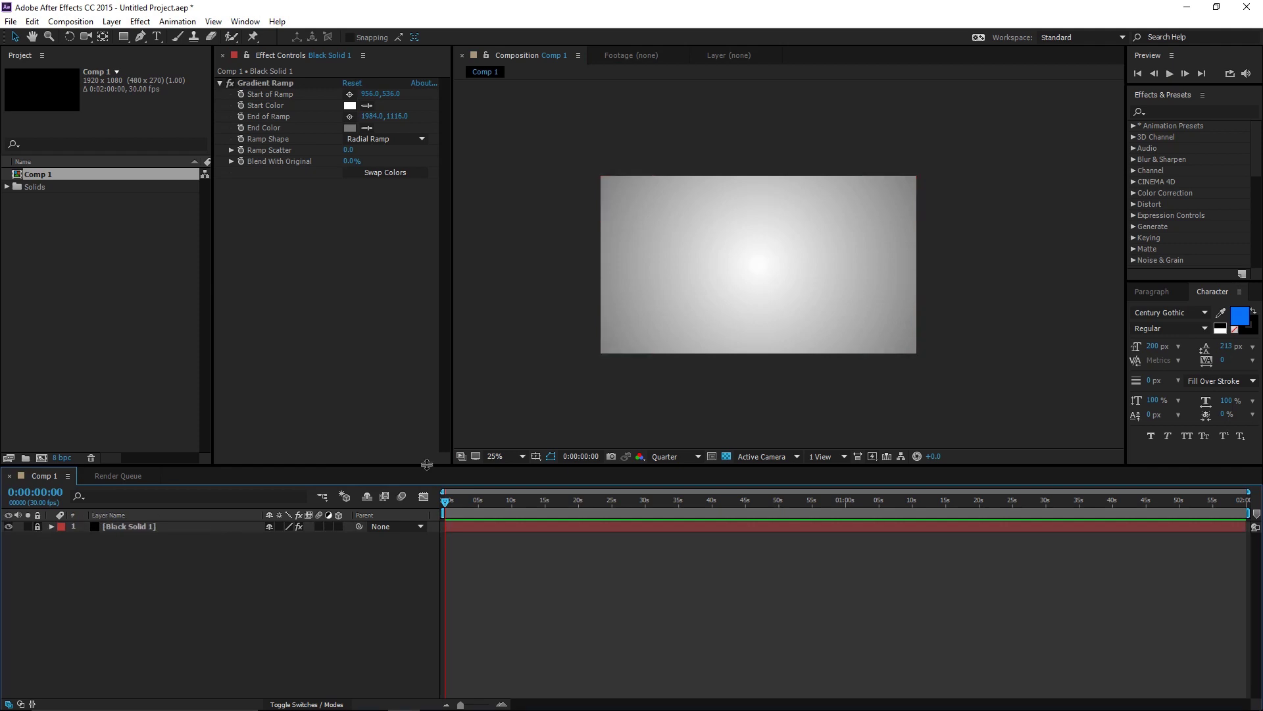
pyautogui.click(709, 310)
pyautogui.moveTo(867, 327); pyautogui.dragTo(843, 320)
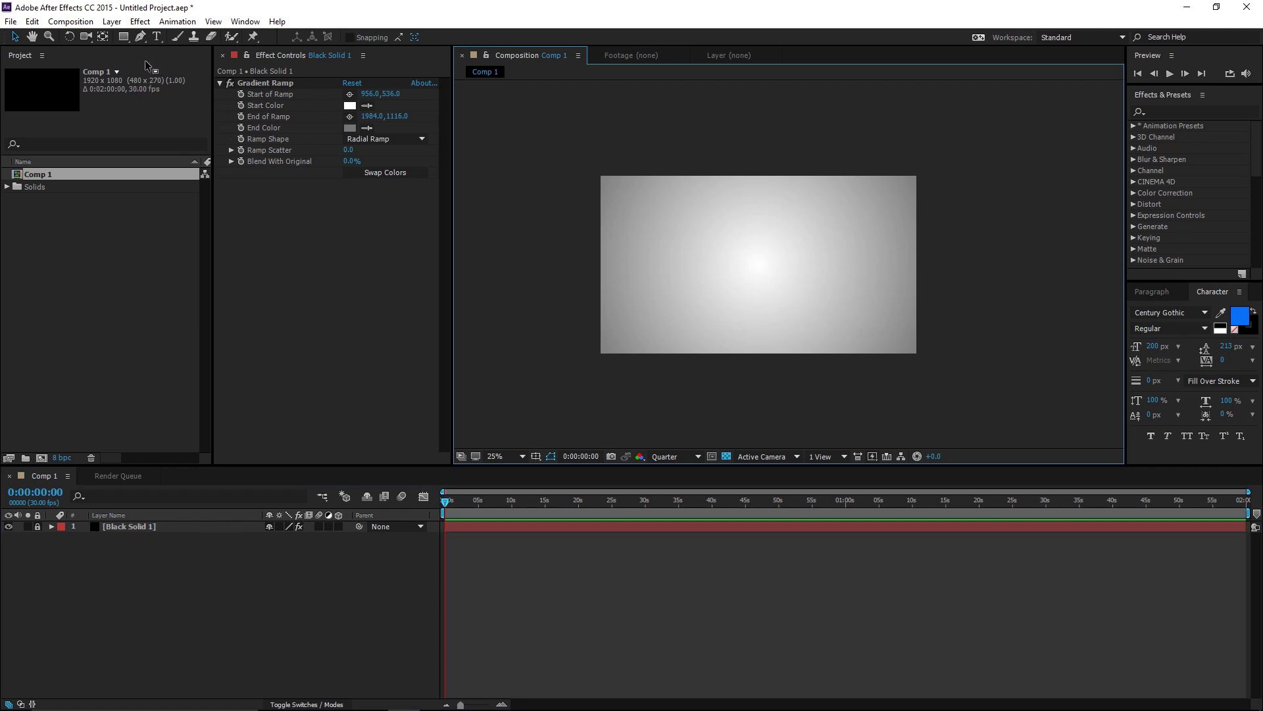
# Step: Create a text layer reading 'cauneaus arts' and nudge it up slightly
pyautogui.click(157, 36)
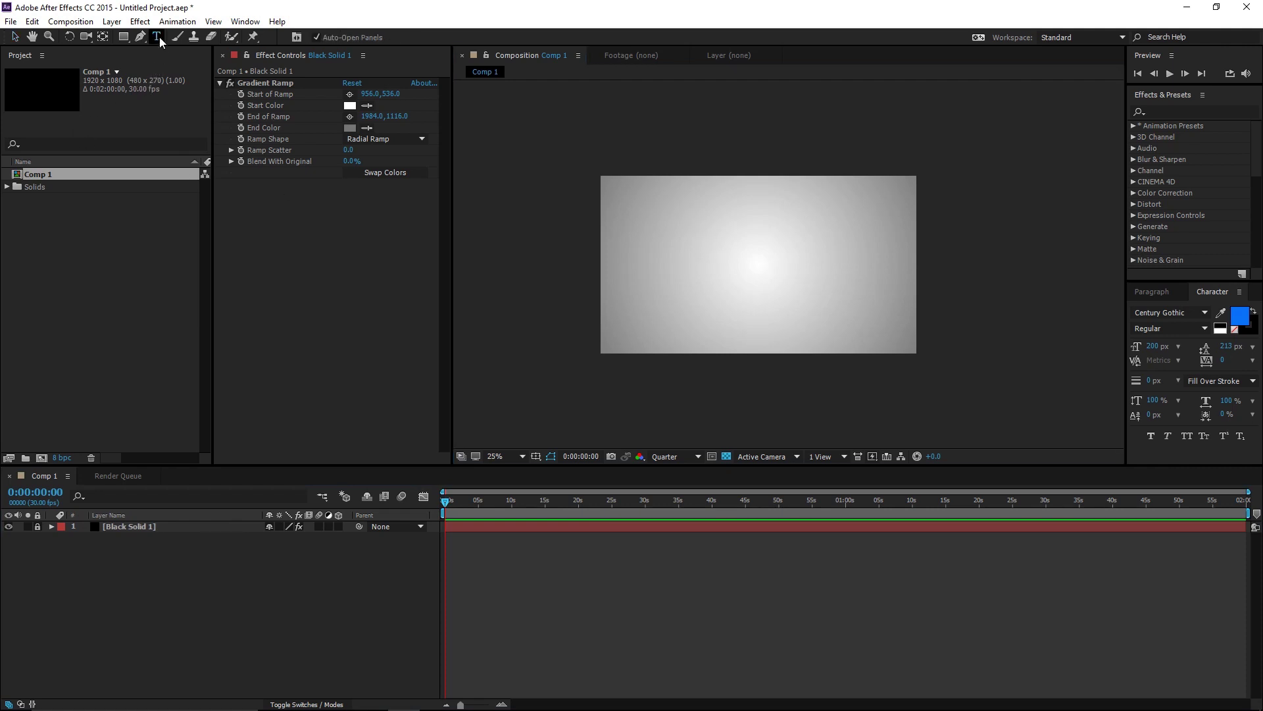
pyautogui.click(694, 267)
pyautogui.write('cauneaus arts')
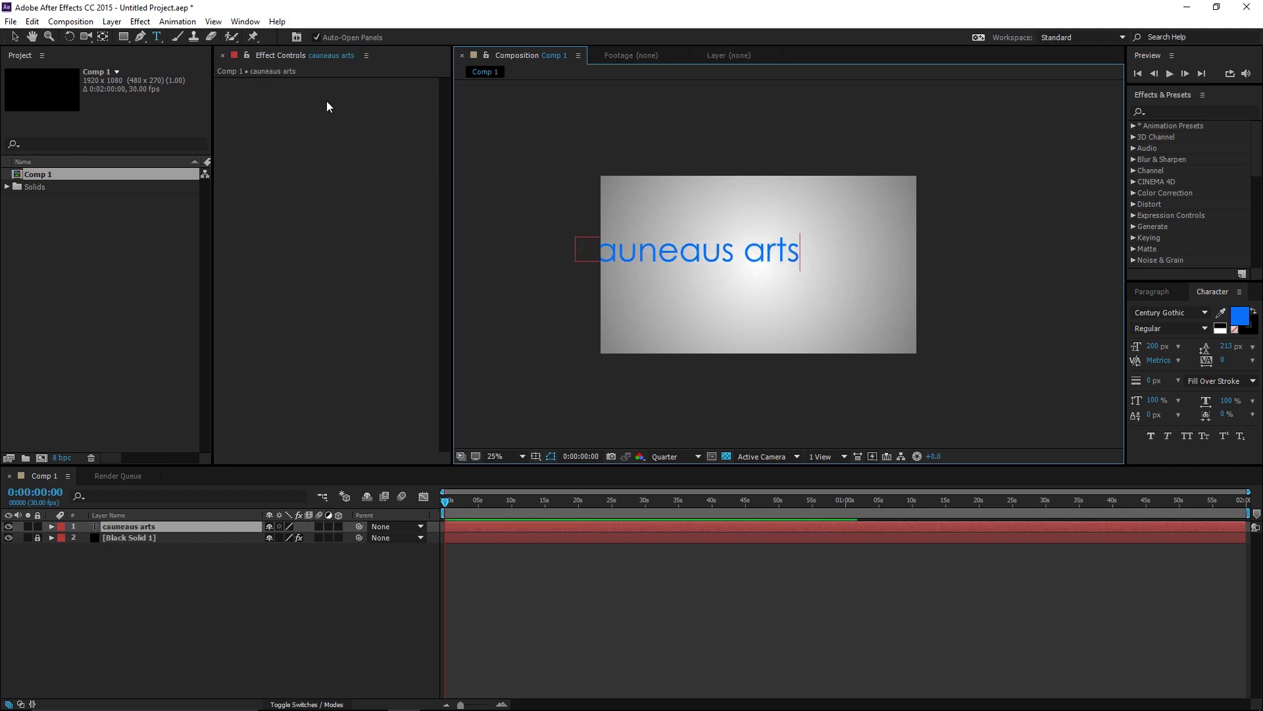
pyautogui.click(15, 36)
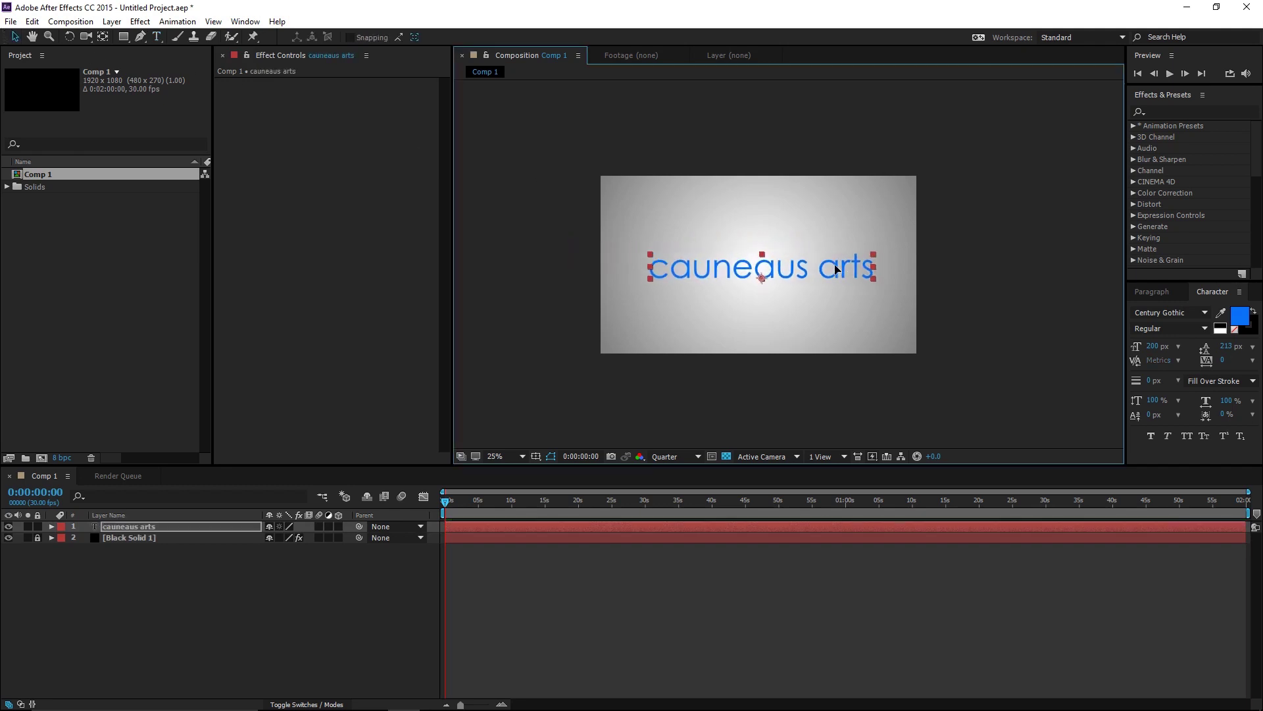
pyautogui.press('.')
pyautogui.press(',')
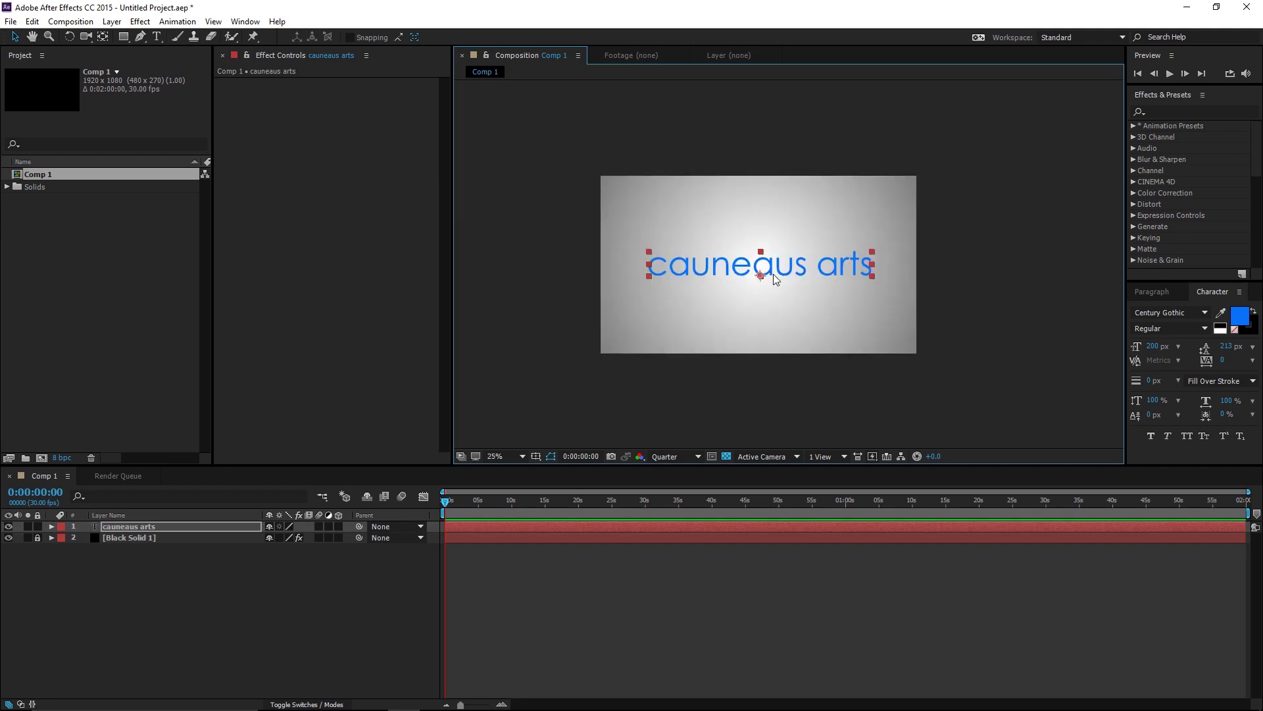
pyautogui.moveTo(773, 279); pyautogui.dragTo(773, 278)
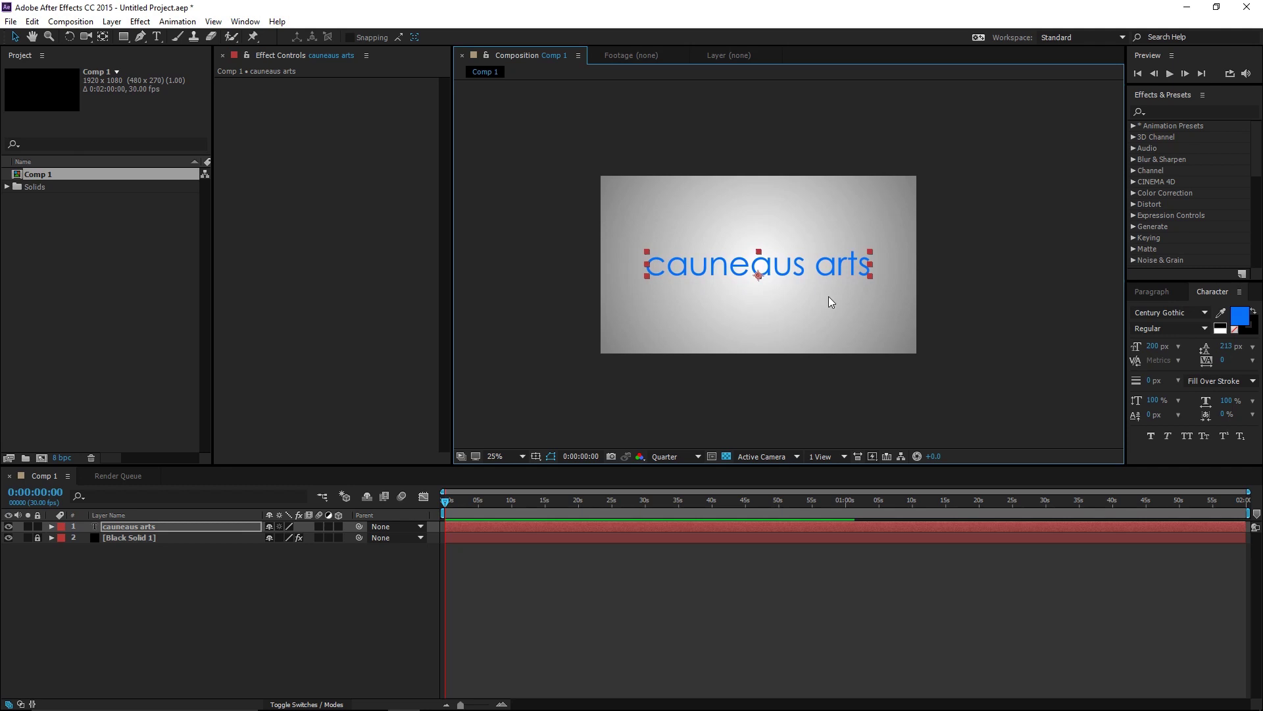
# Step: Deselect, then reselect the cauneaus arts text layer with the Selection tool
pyautogui.click(967, 273)
pyautogui.press('h')
pyautogui.press('v')
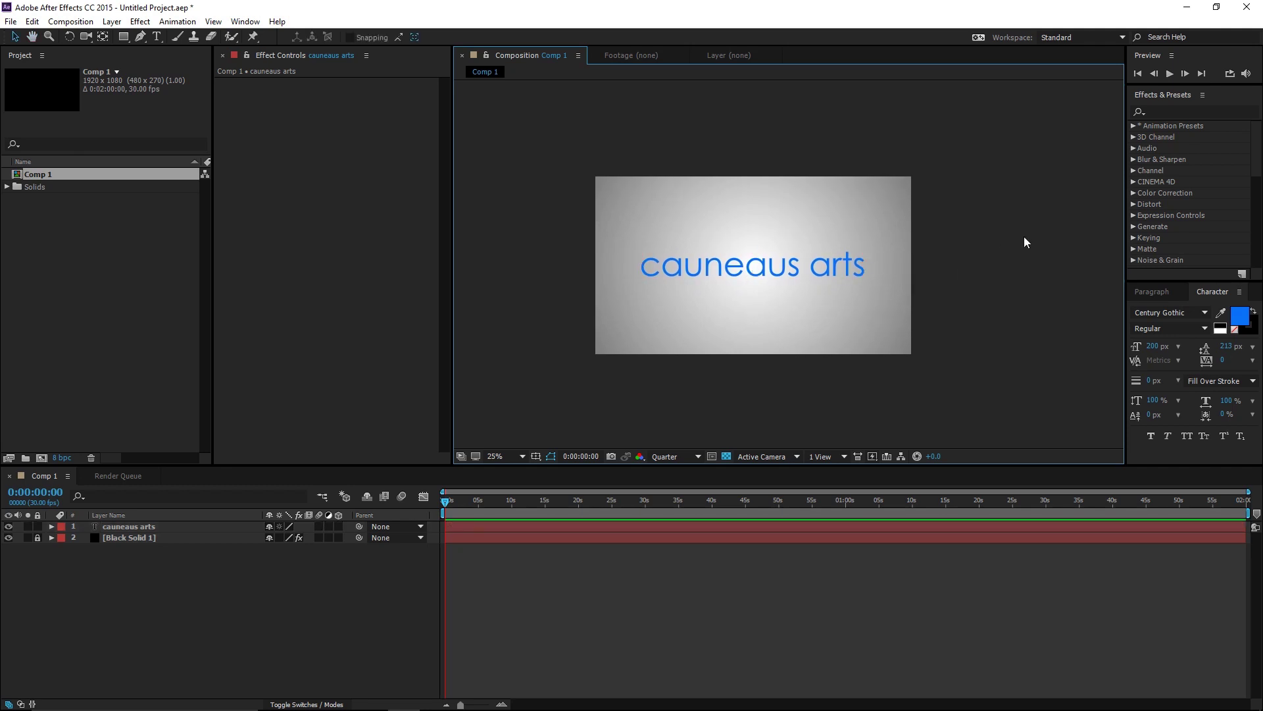
pyautogui.click(794, 268)
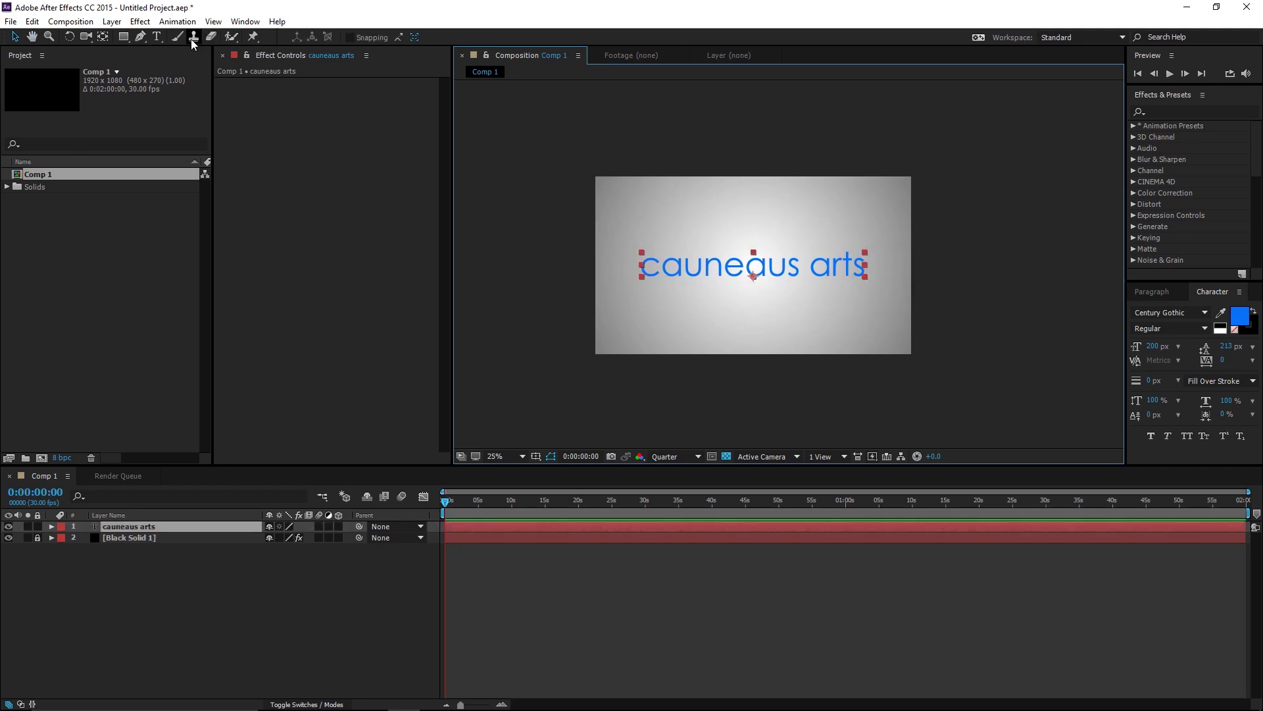
# Step: Add Set Channels to the text layer with Set Alpha To Source 4's set to Full
pyautogui.click(140, 21)
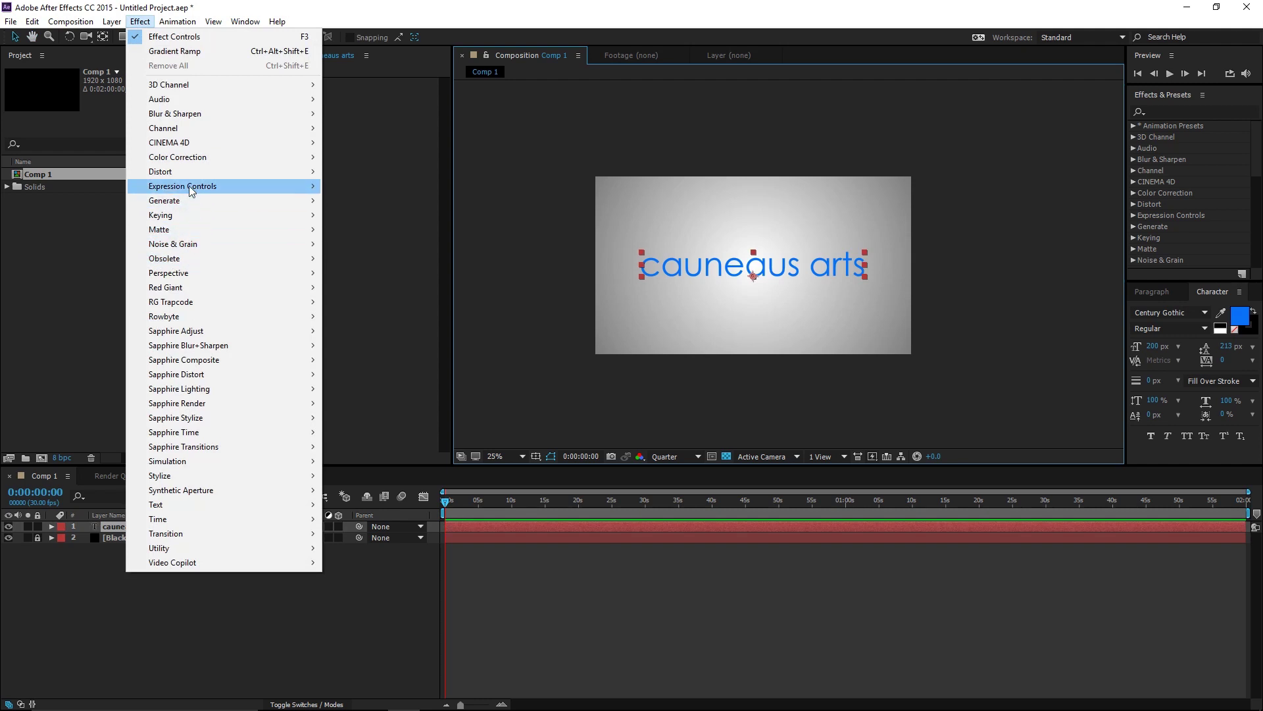
pyautogui.moveTo(198, 129)
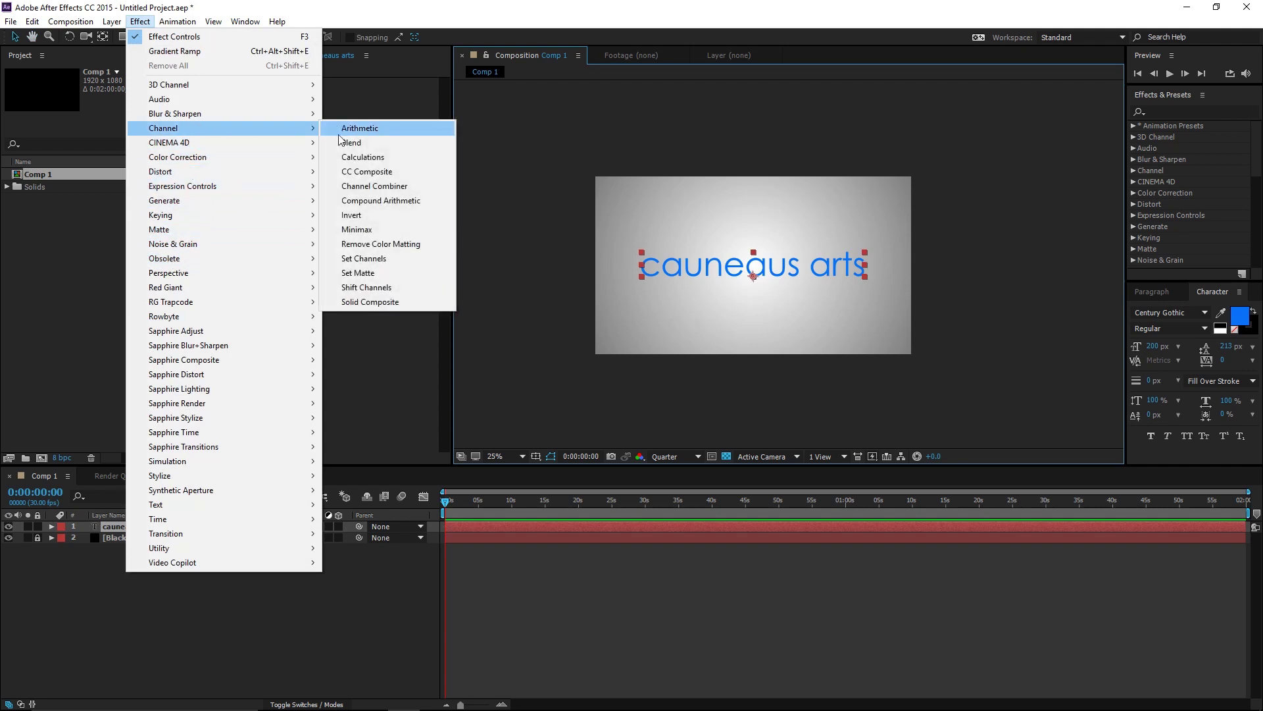
pyautogui.click(372, 258)
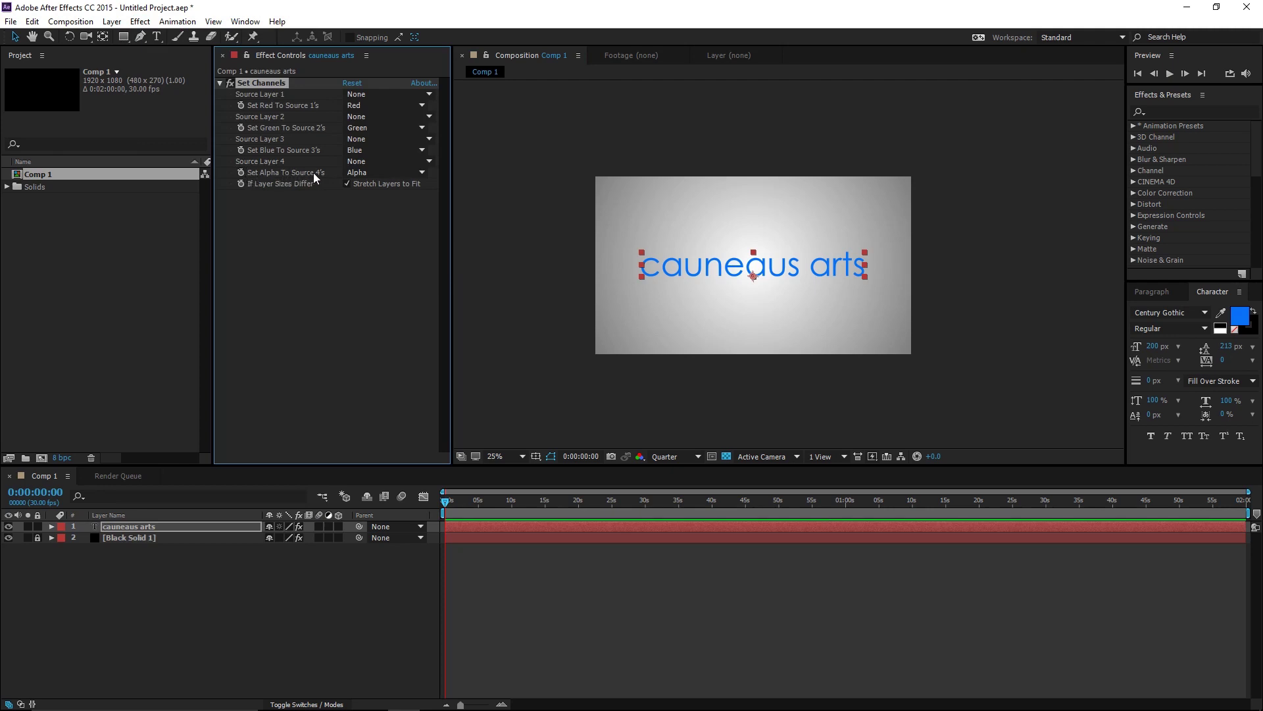
pyautogui.click(378, 173)
pyautogui.click(373, 302)
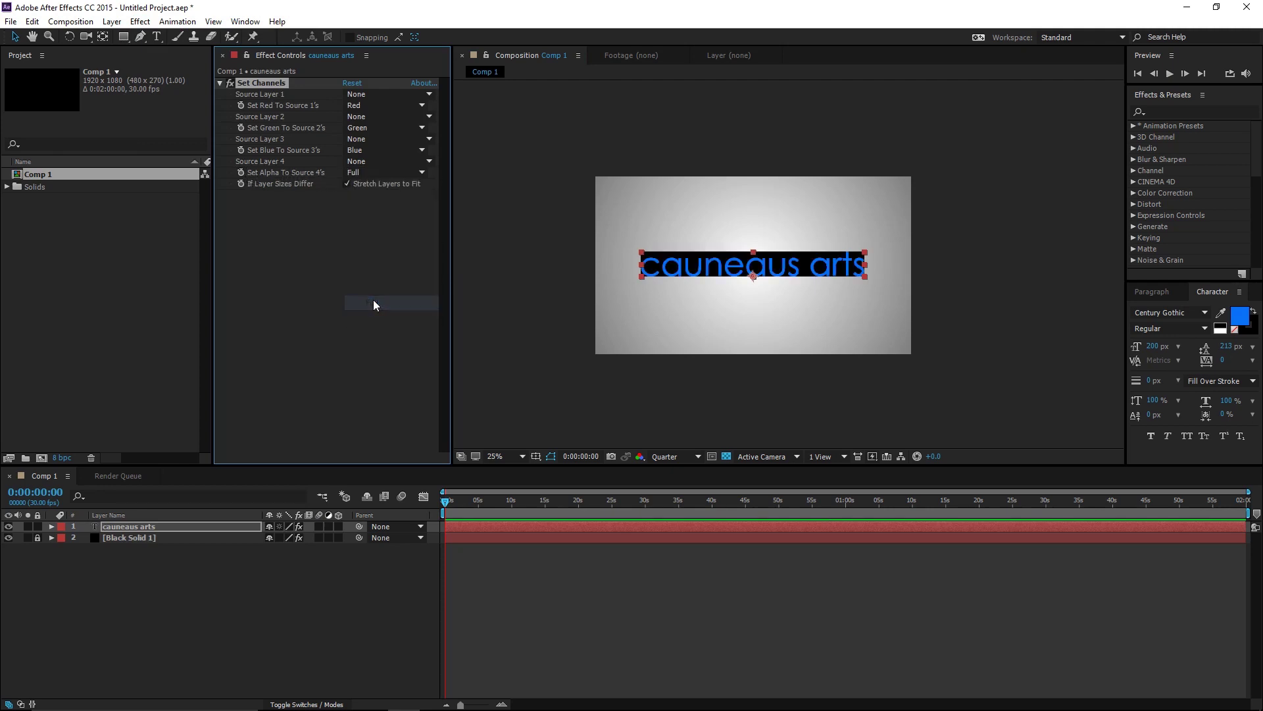
# Step: Reselect the cauneaus arts text layer after briefly entering and leaving text editing
pyautogui.moveTo(748, 293); pyautogui.dragTo(744, 290)
pyautogui.press('v')
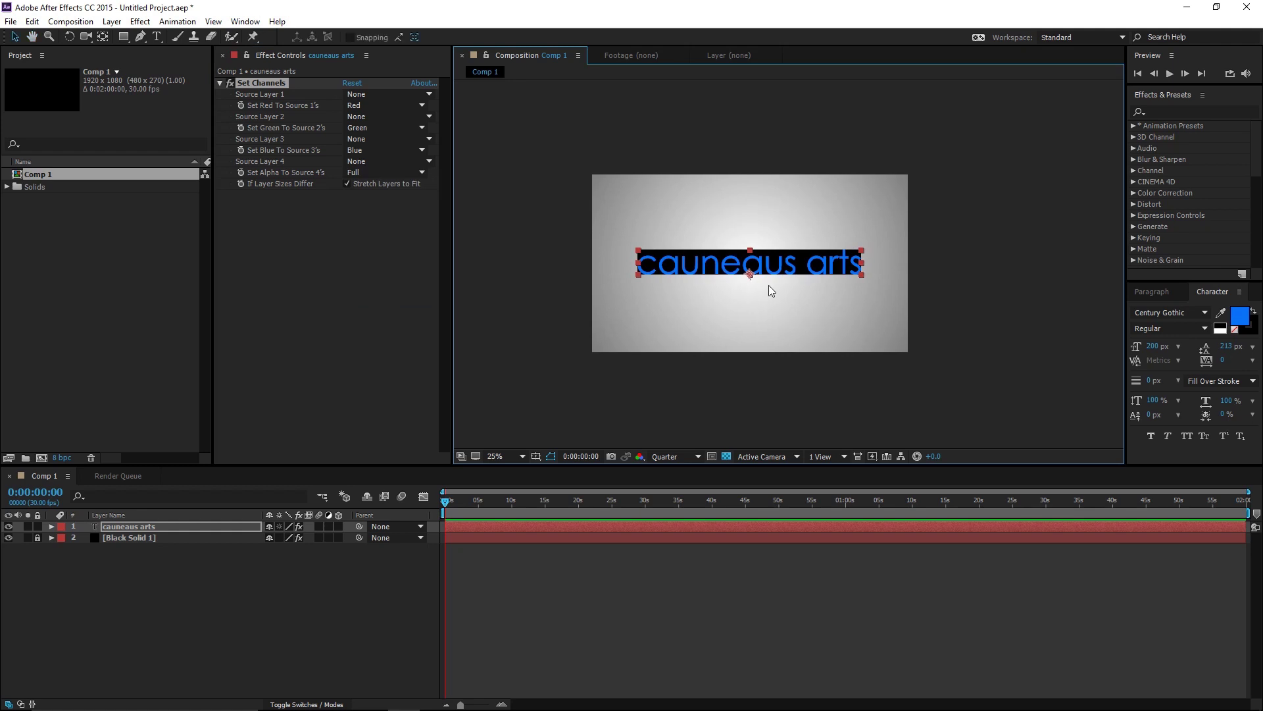
pyautogui.click(972, 263)
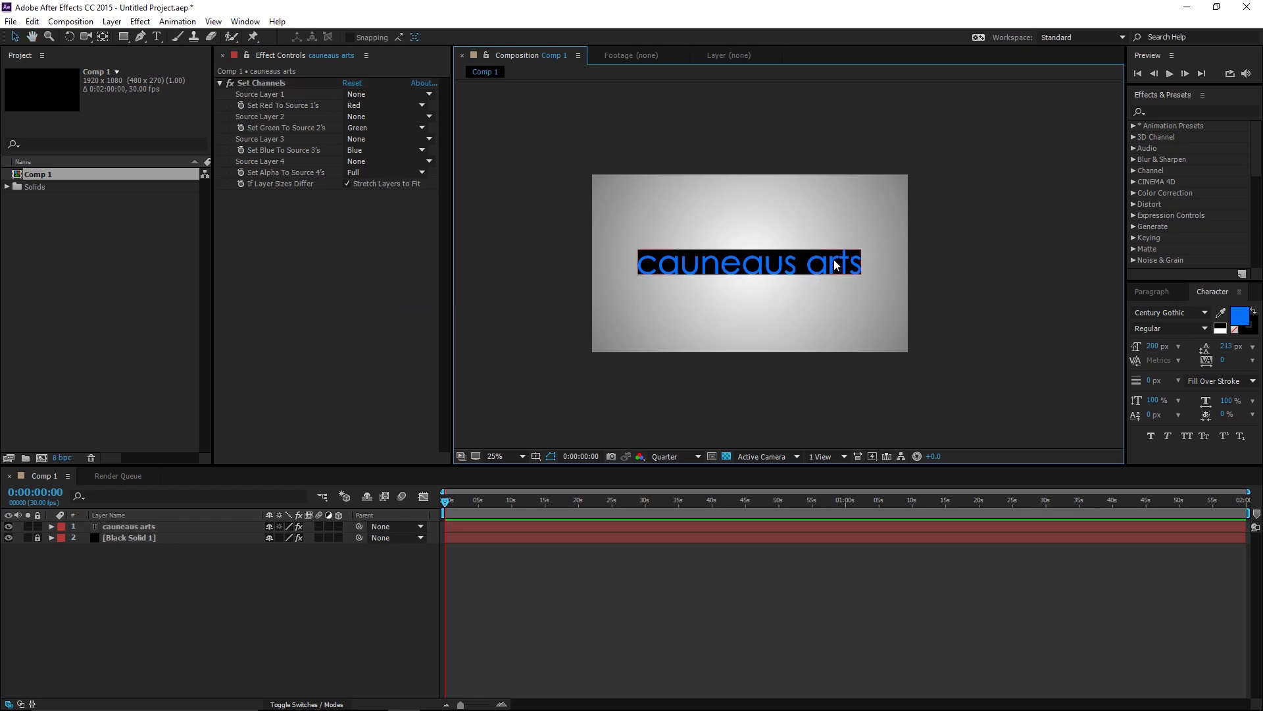
pyautogui.click(835, 265)
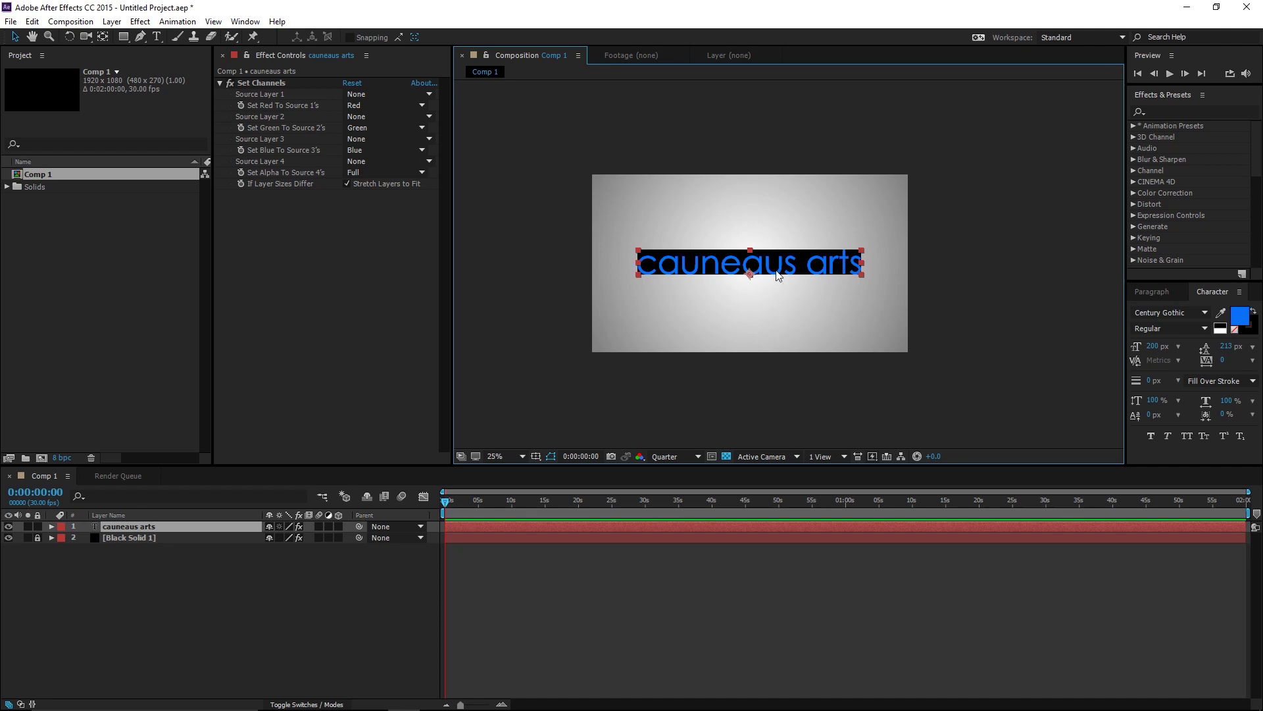
pyautogui.doubleClick(773, 269)
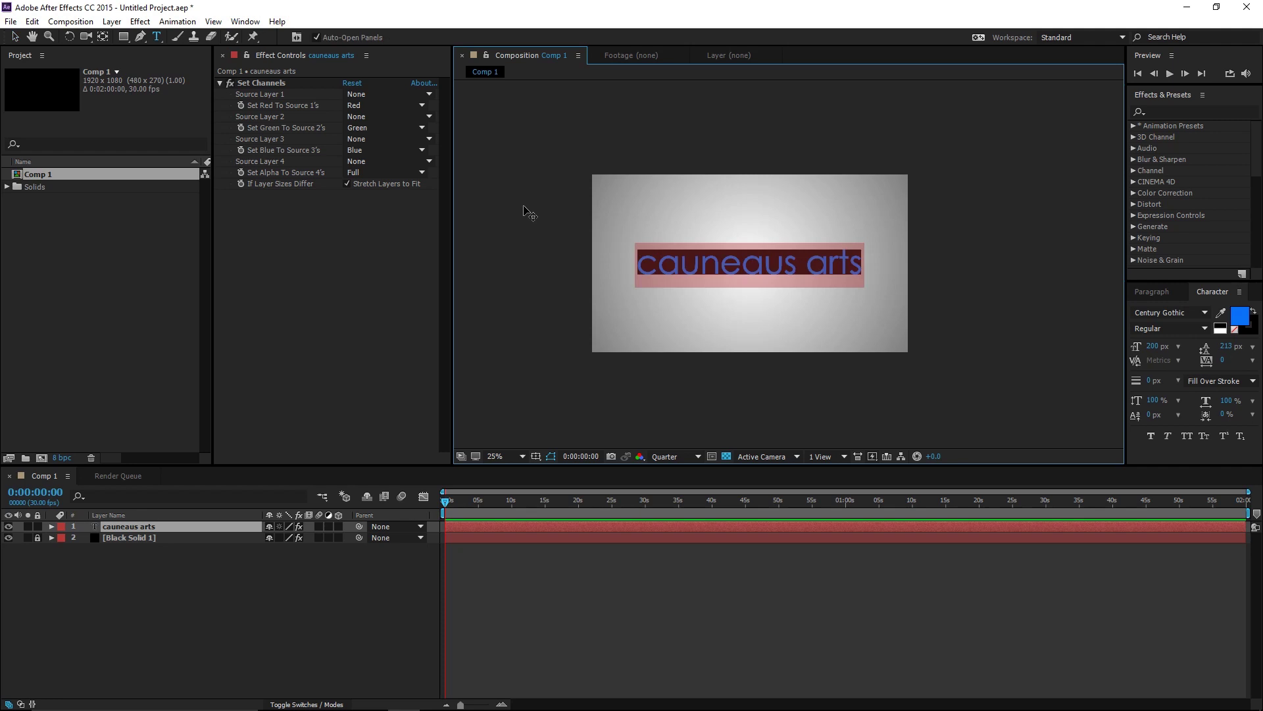
pyautogui.click(14, 38)
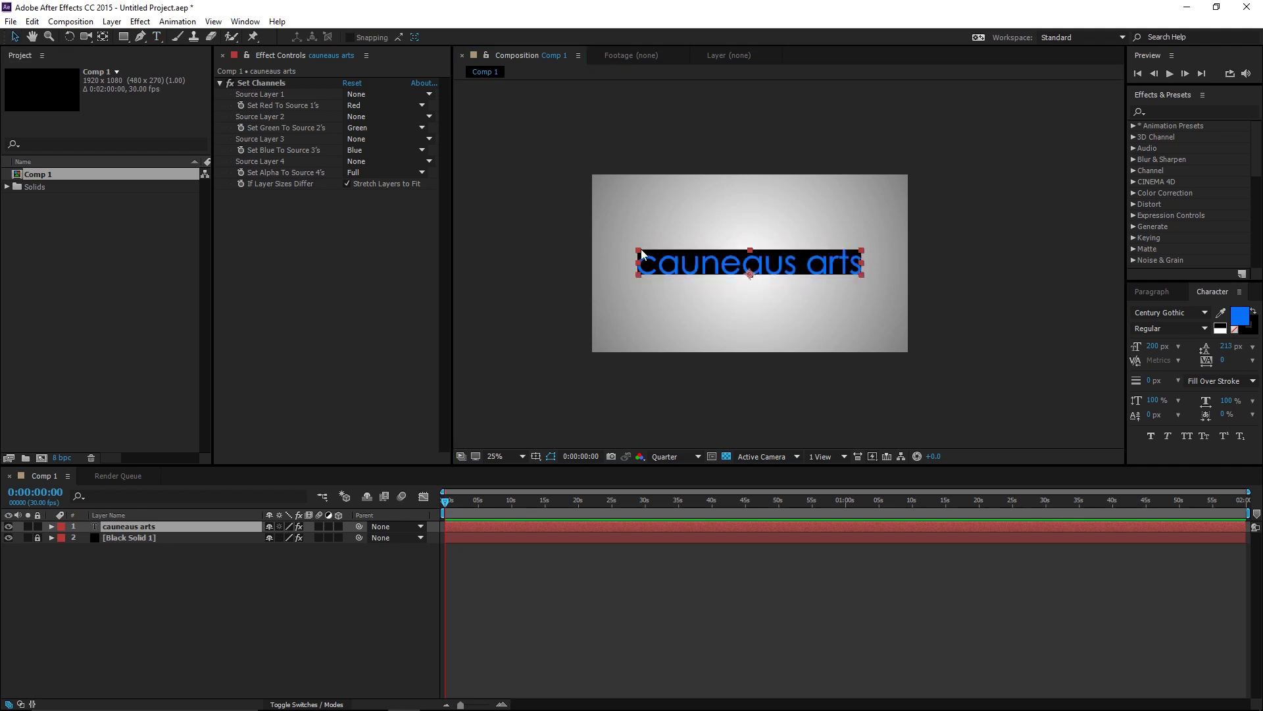
pyautogui.click(953, 271)
pyautogui.click(814, 269)
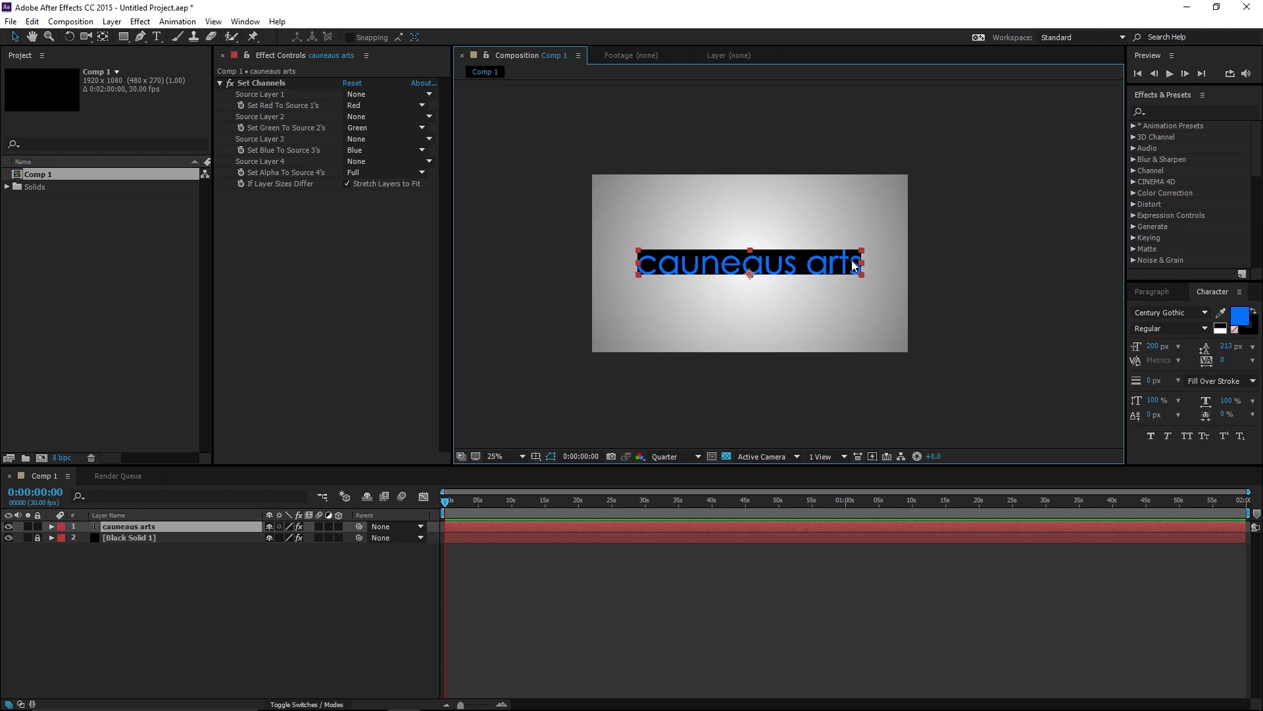
# Step: Zoom the composition view in to 50% and scroll back and forth over it
pyautogui.press('.')
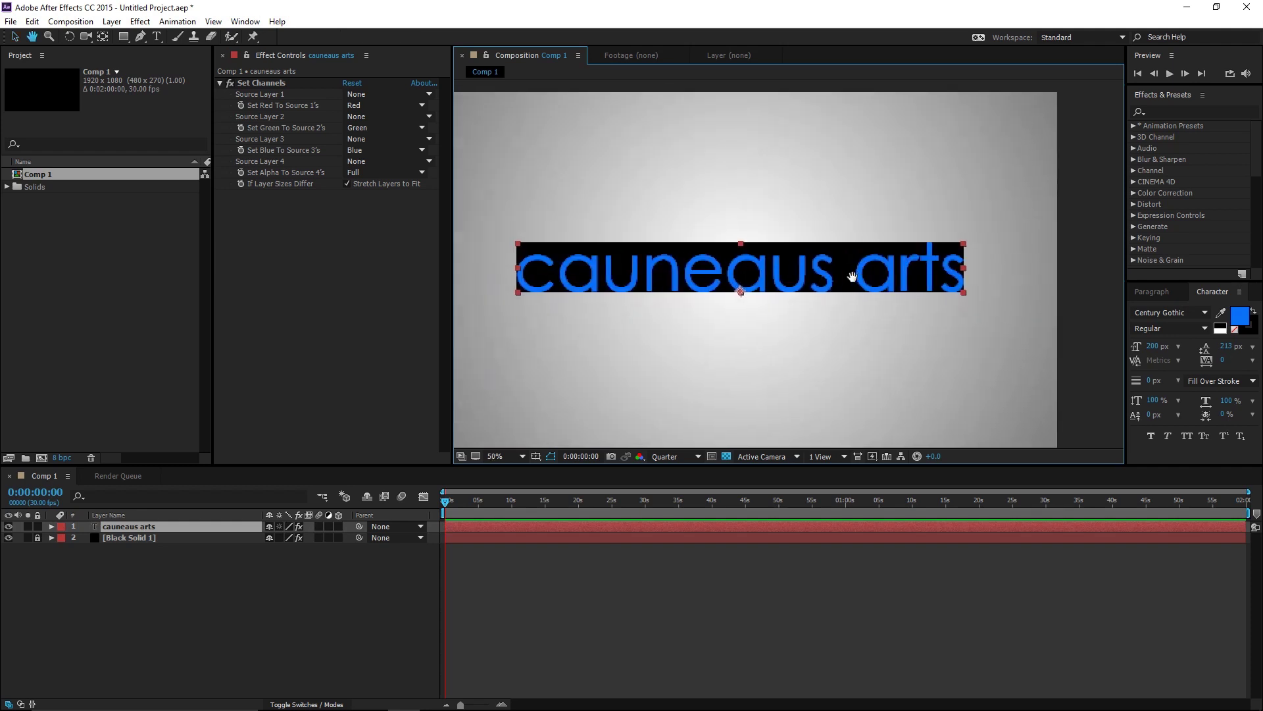
pyautogui.scroll(-2, 852, 277)
pyautogui.scroll(2, 877, 266)
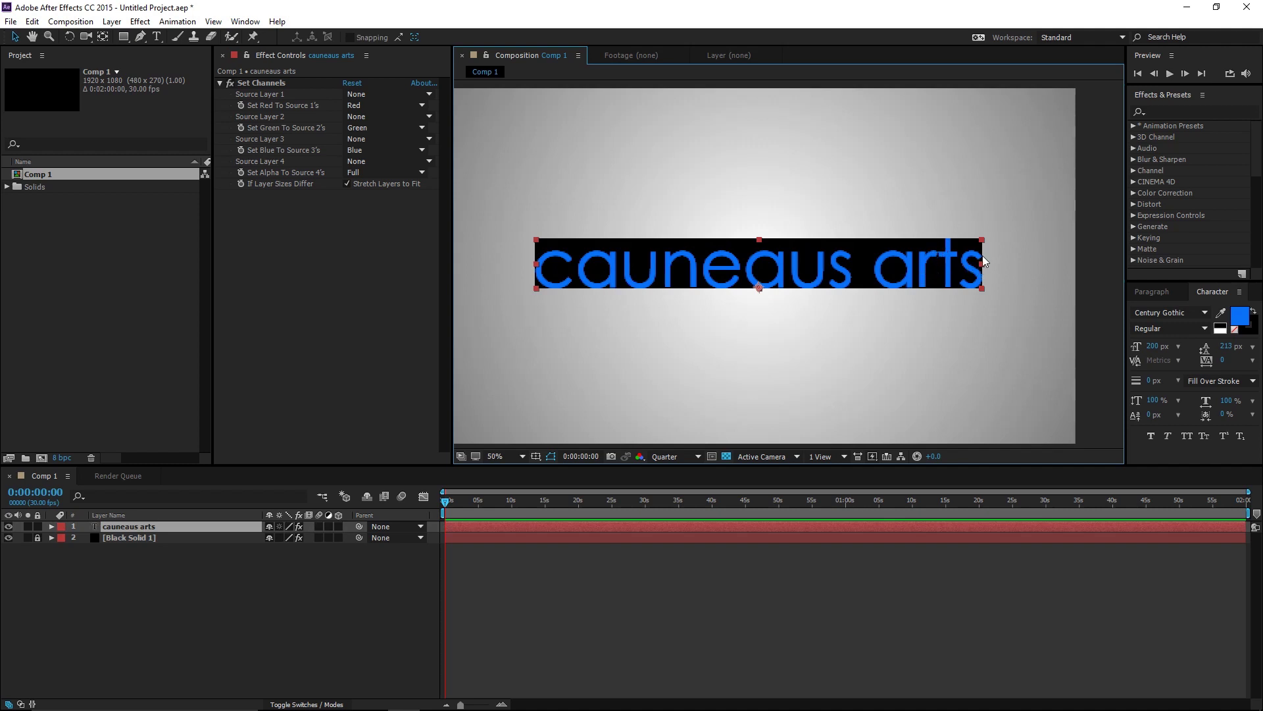
pyautogui.scroll(-2, 769, 278)
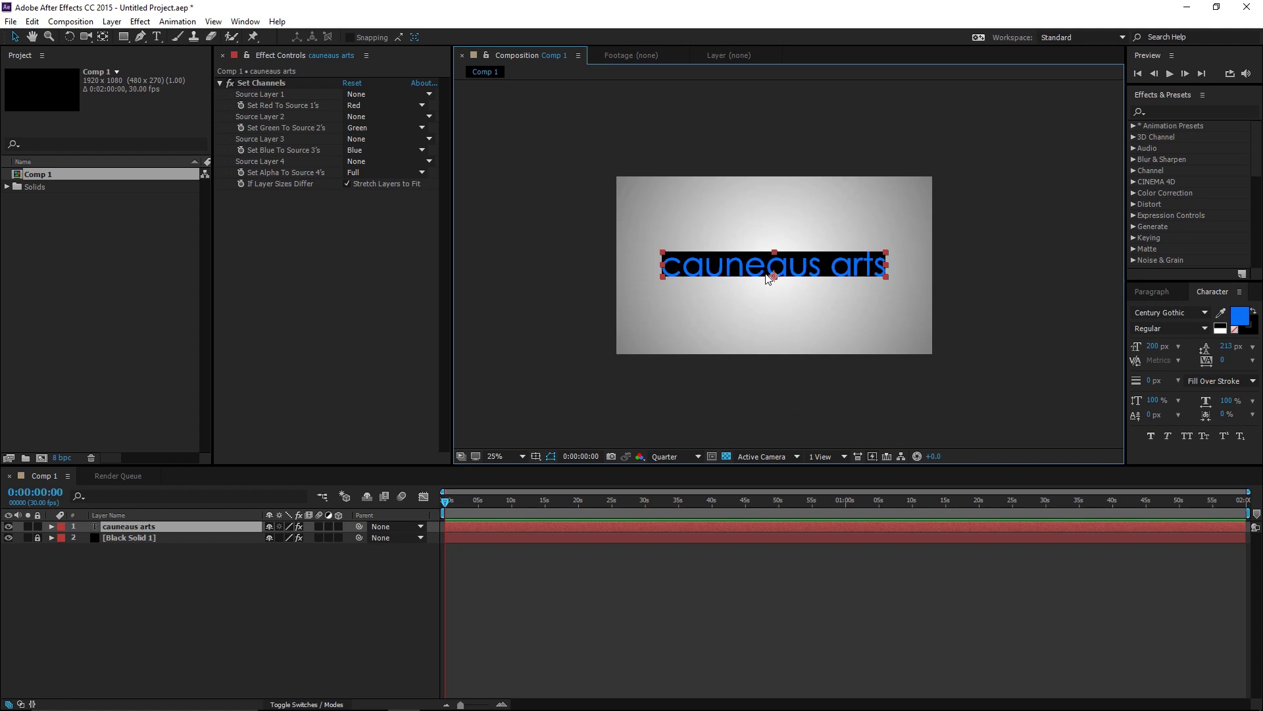
pyautogui.scroll(1, 769, 279)
pyautogui.scroll(-1, 769, 278)
pyautogui.scroll(2, 842, 271)
pyautogui.scroll(-2, 844, 276)
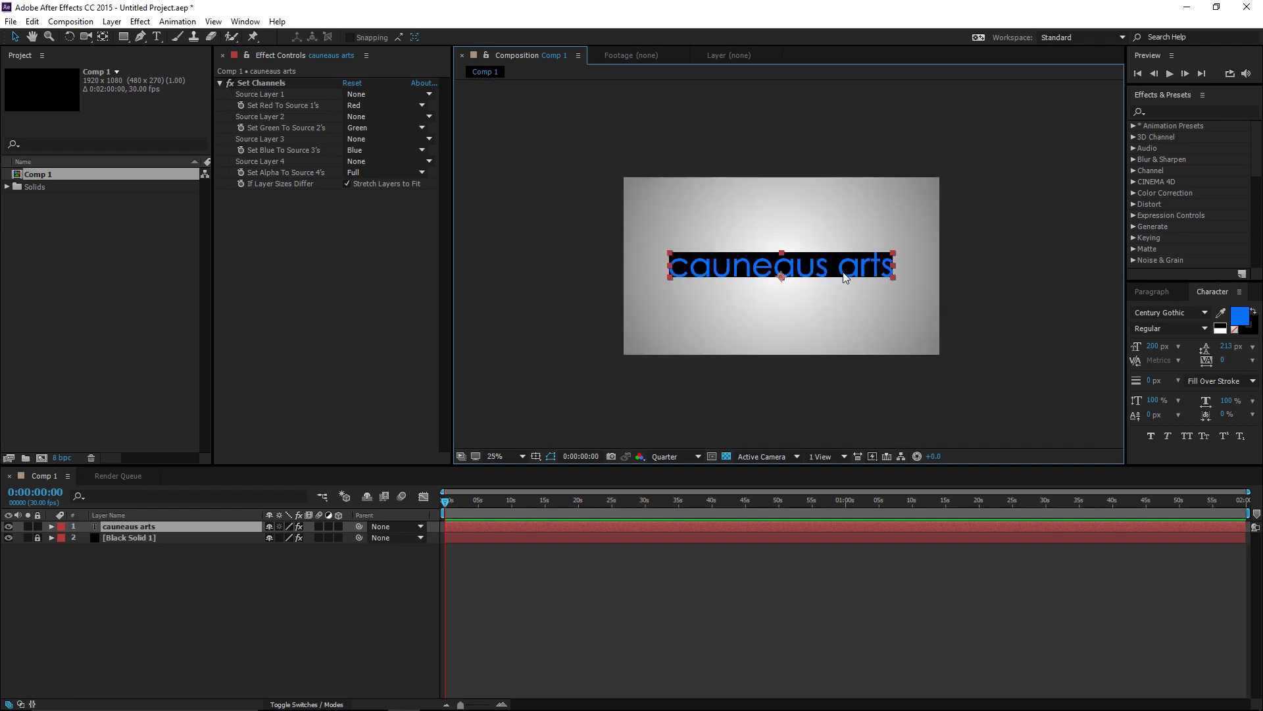
pyautogui.scroll(2, 845, 277)
pyautogui.scroll(-2, 844, 277)
pyautogui.scroll(2, 901, 270)
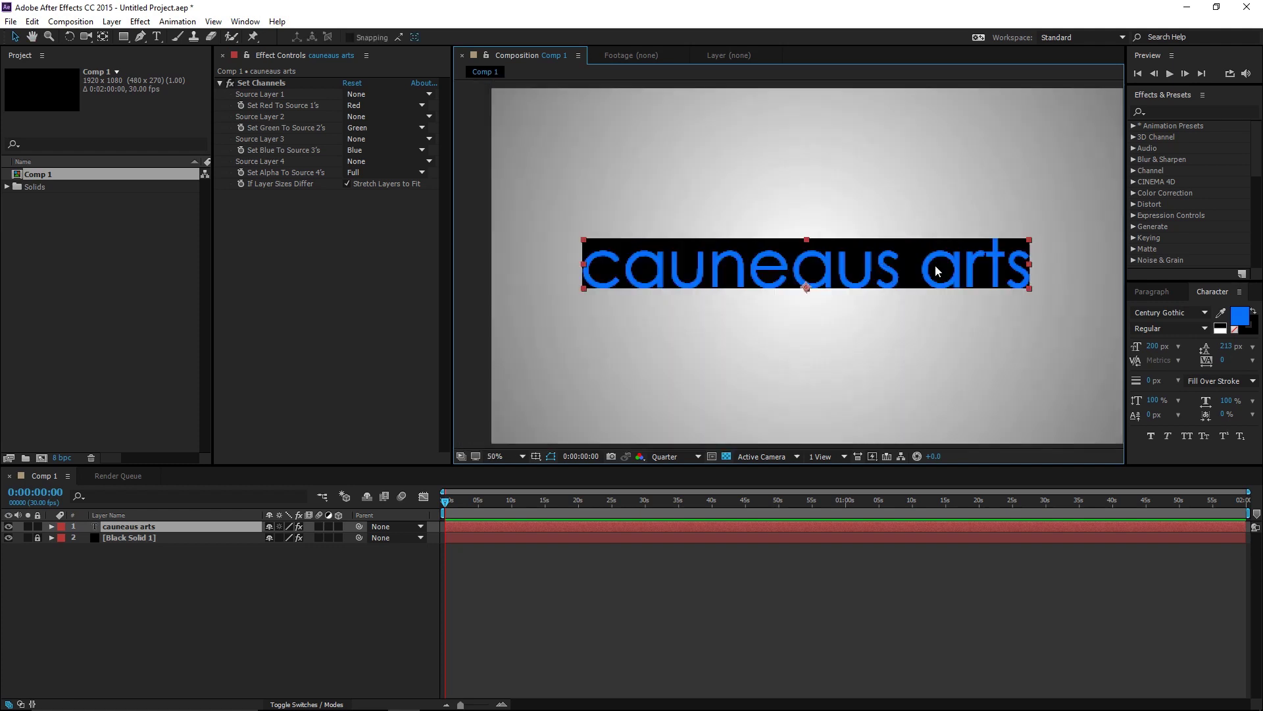
pyautogui.scroll(-2, 938, 270)
pyautogui.scroll(2, 958, 267)
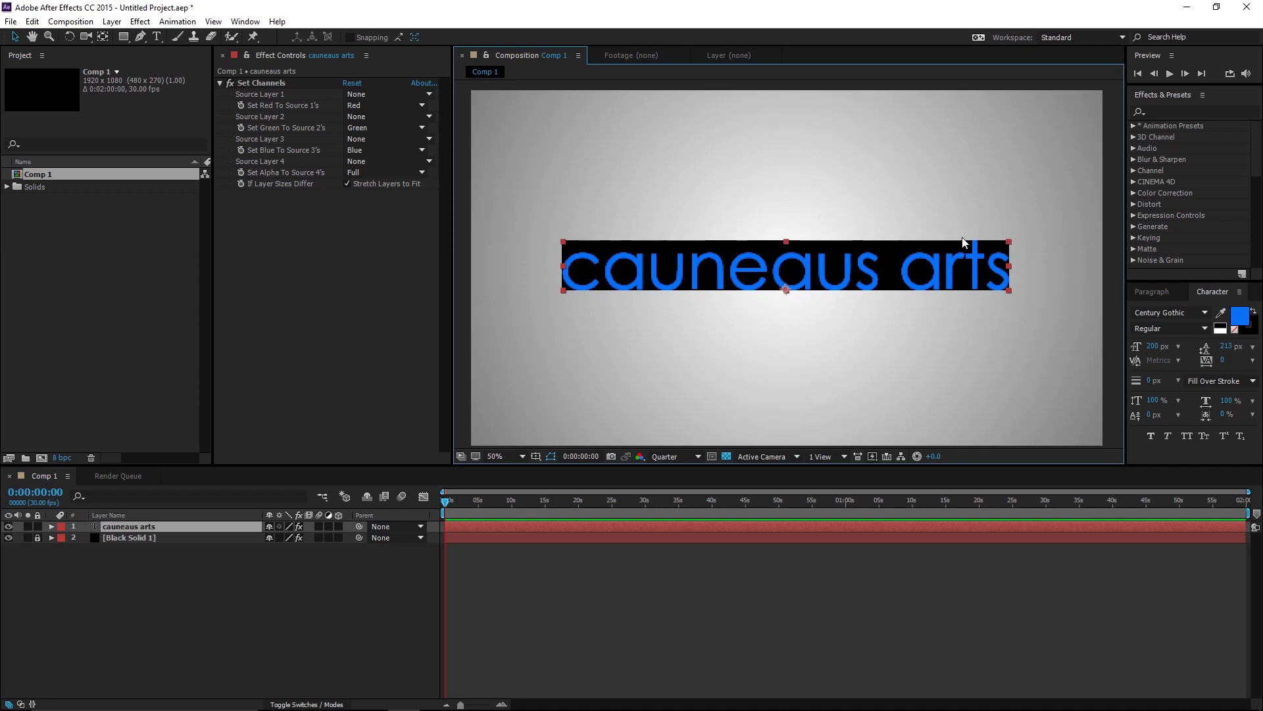
# Step: Add a horizontal-only Fast Blur to the text, placed above Set Channels
pyautogui.click(139, 22)
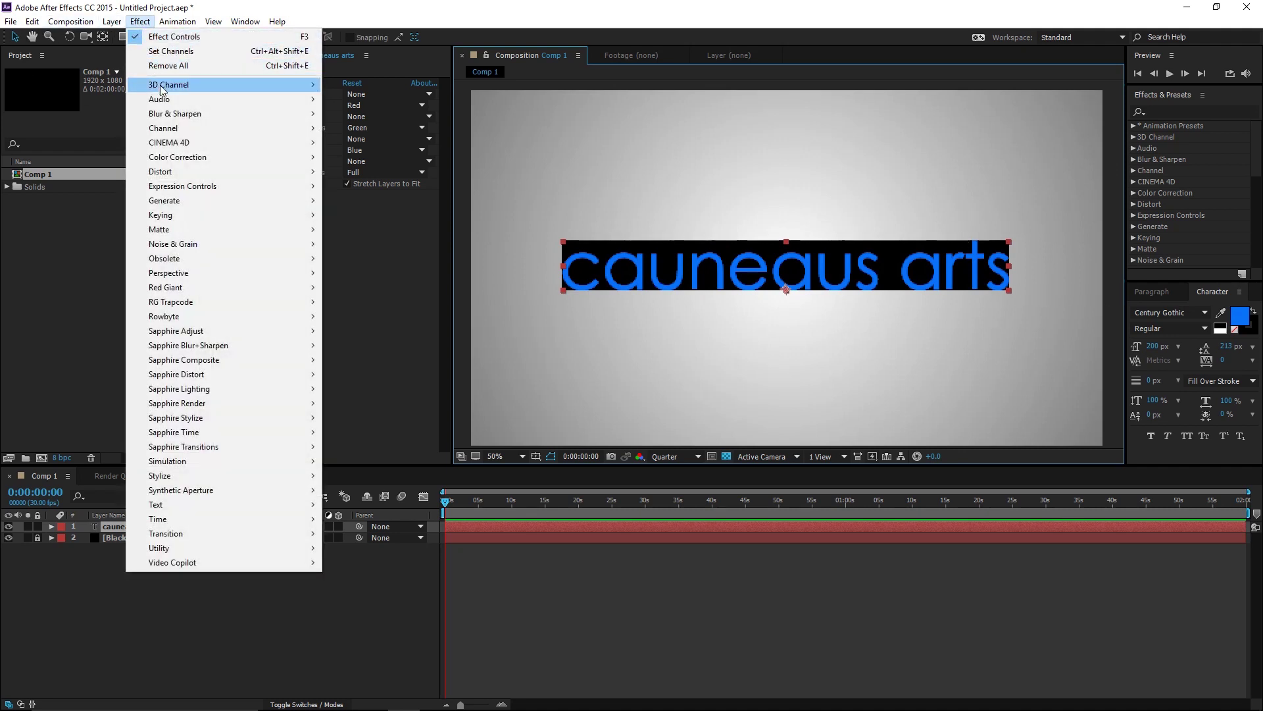
pyautogui.moveTo(167, 115)
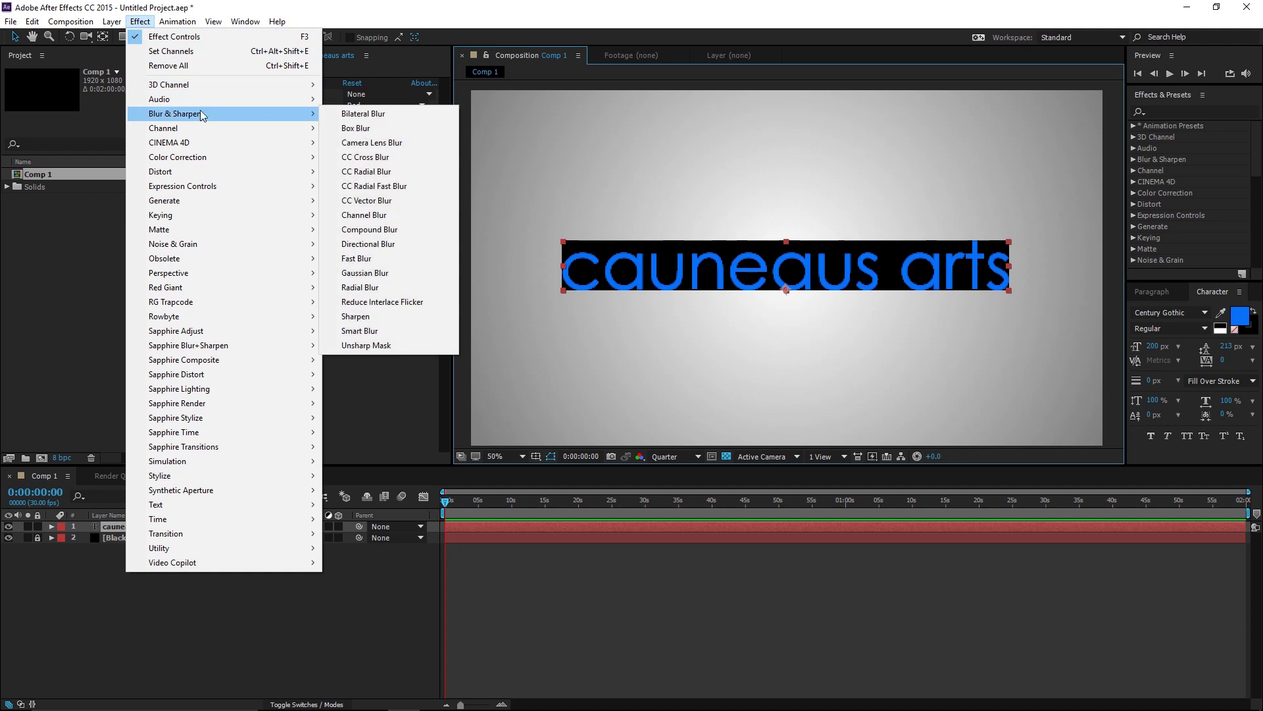
pyautogui.click(361, 258)
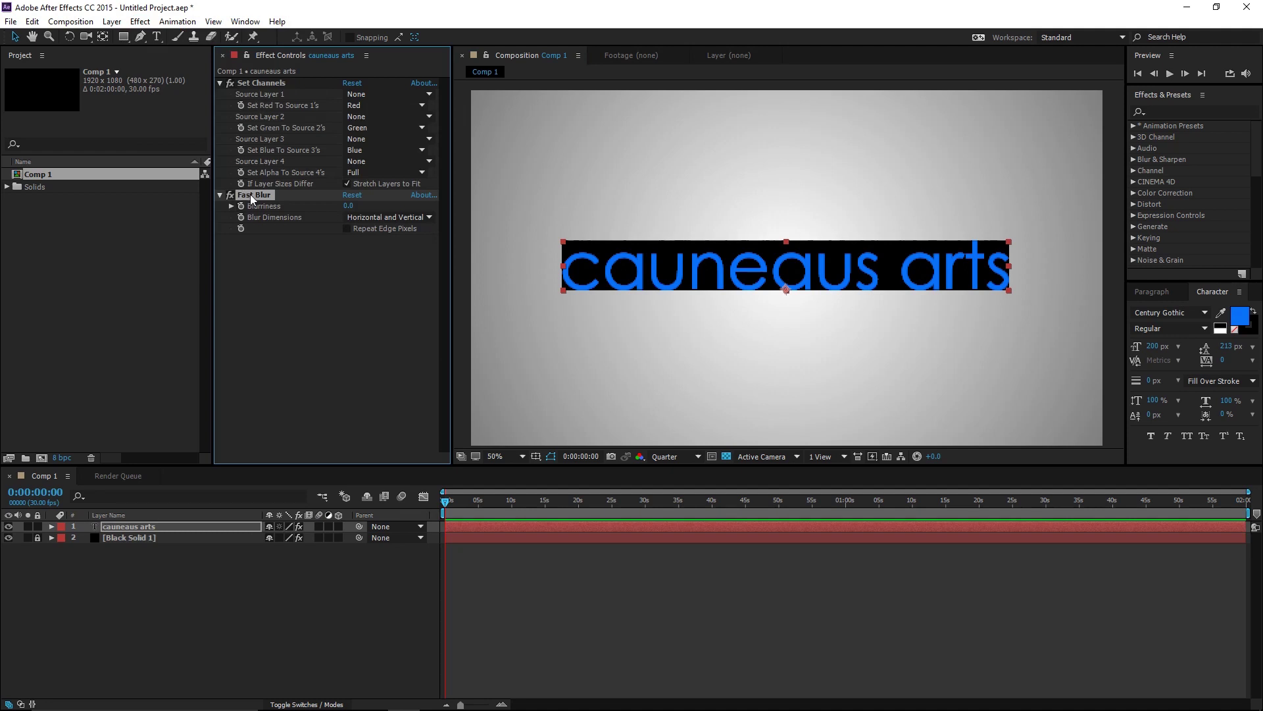
pyautogui.moveTo(251, 198); pyautogui.dragTo(247, 81)
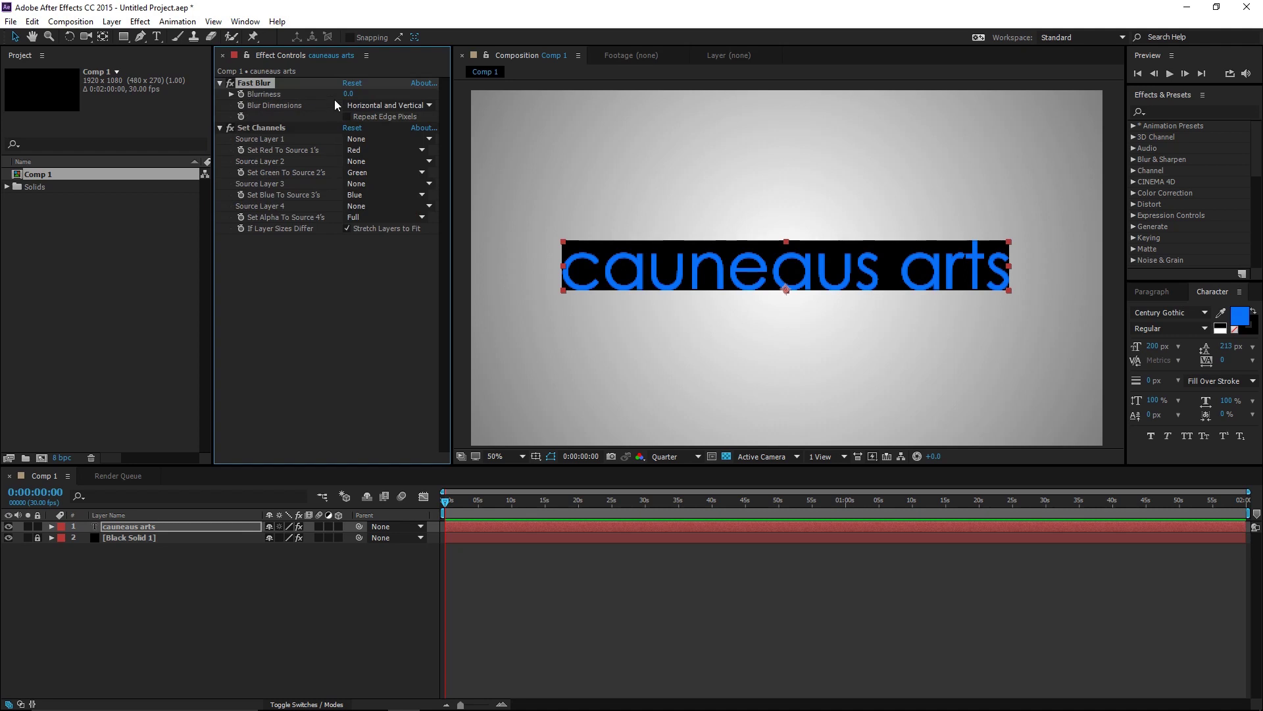
pyautogui.click(381, 108)
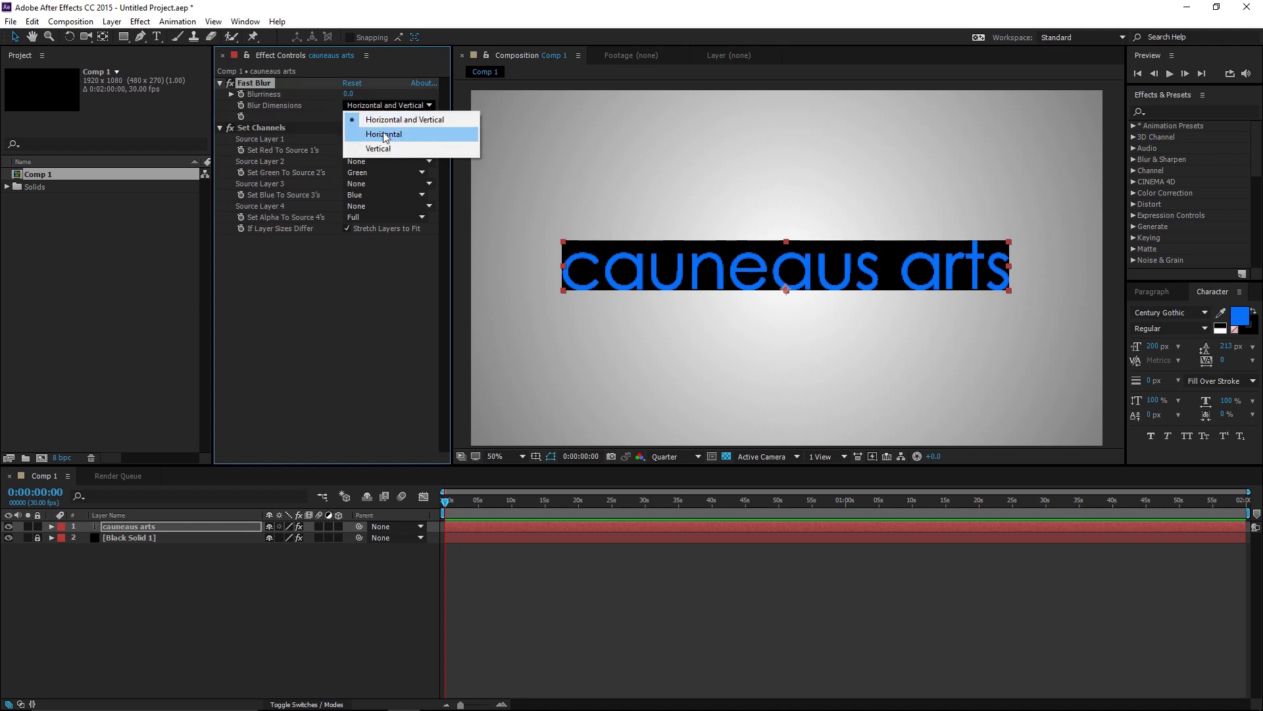
pyautogui.click(384, 134)
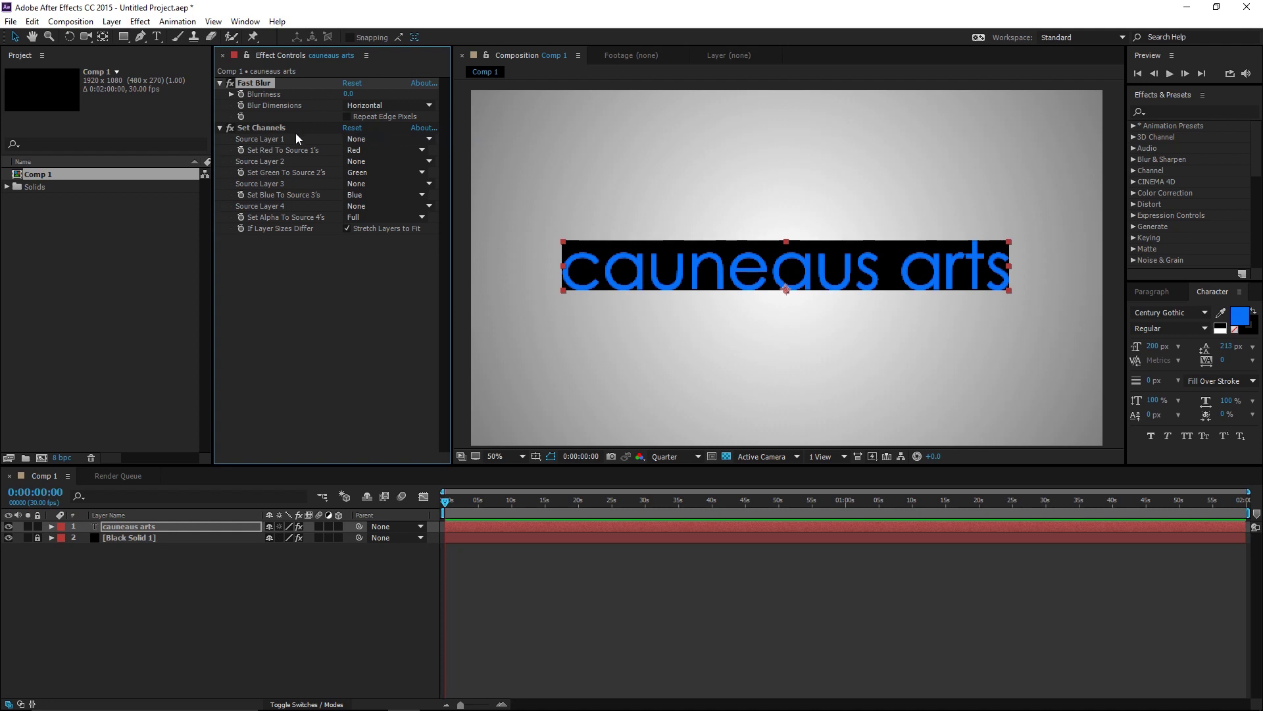
# Step: Duplicate it as a vertical Fast Blur 2; set blurriness to 20 and 10
pyautogui.hotkey('ctrl', 'd')
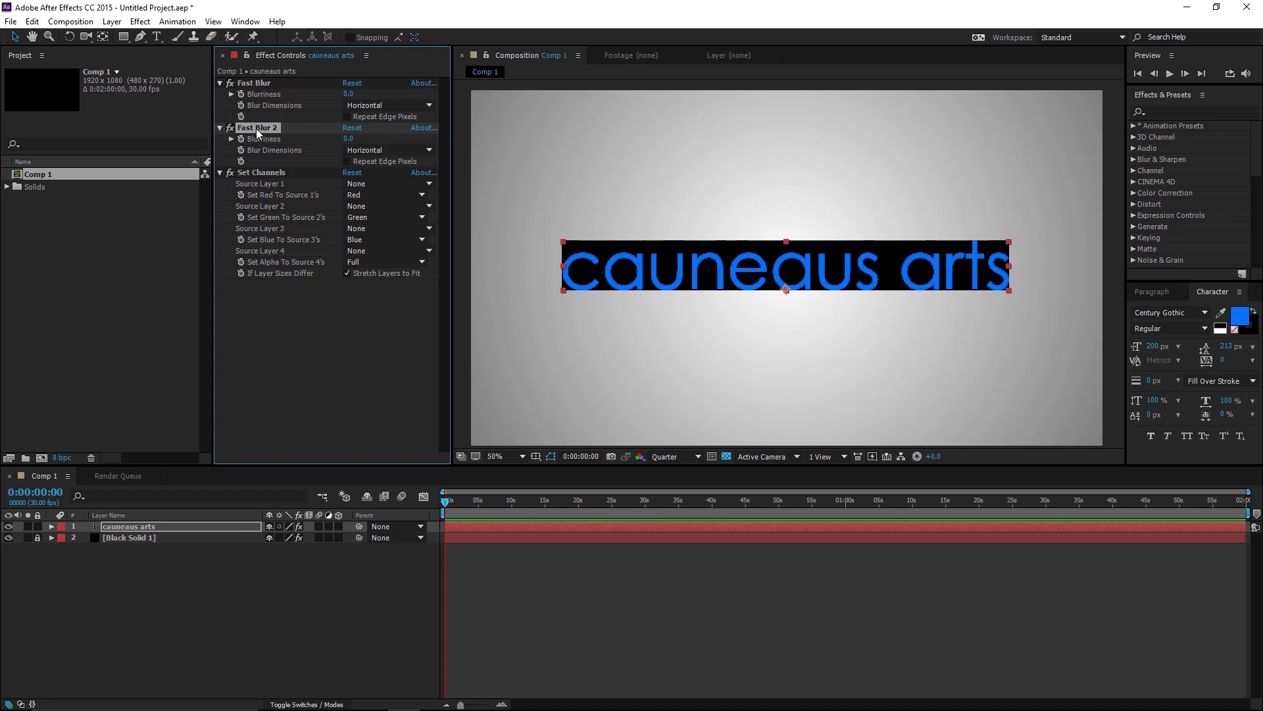
pyautogui.click(375, 151)
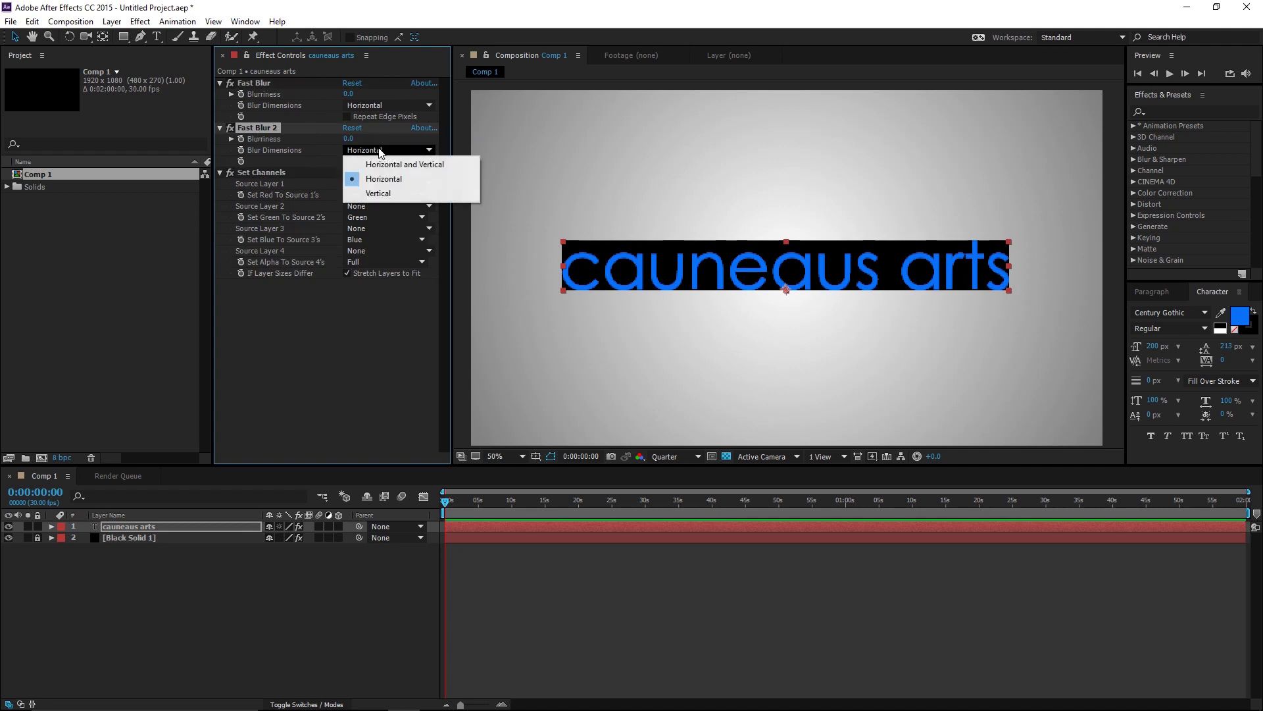
pyautogui.click(378, 192)
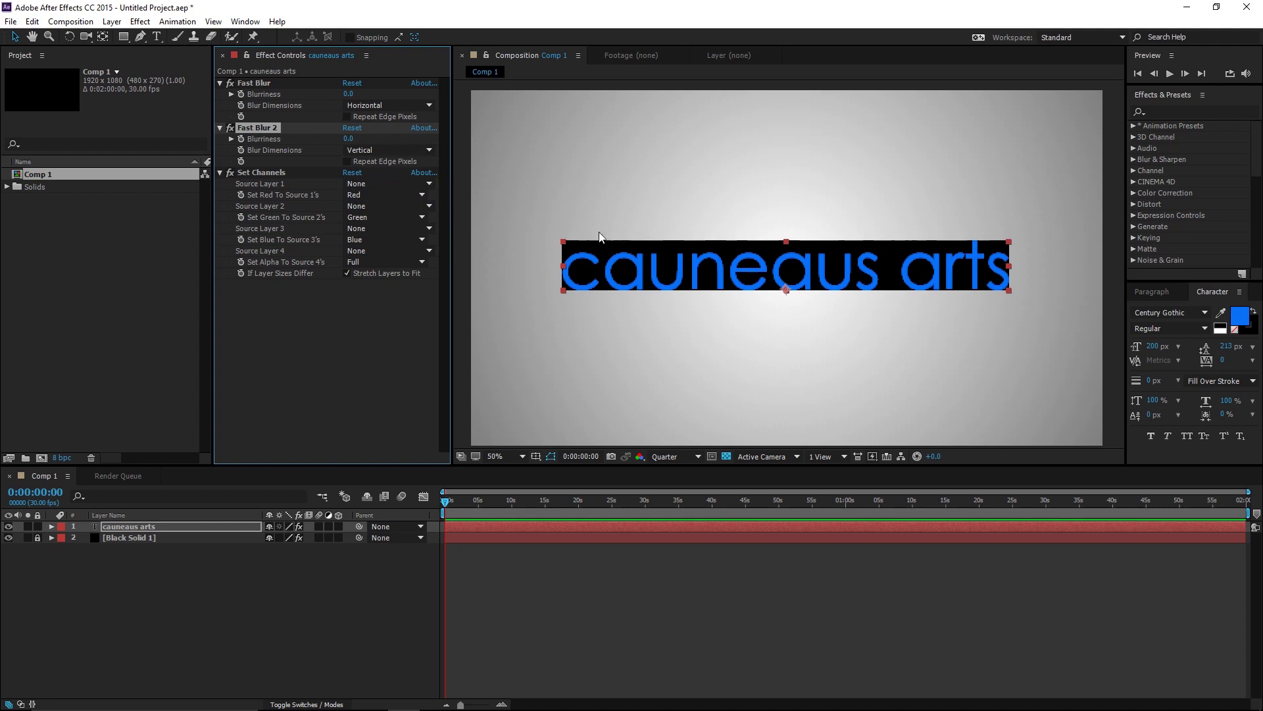
pyautogui.click(349, 94)
pyautogui.write('20')
pyautogui.press('Return')
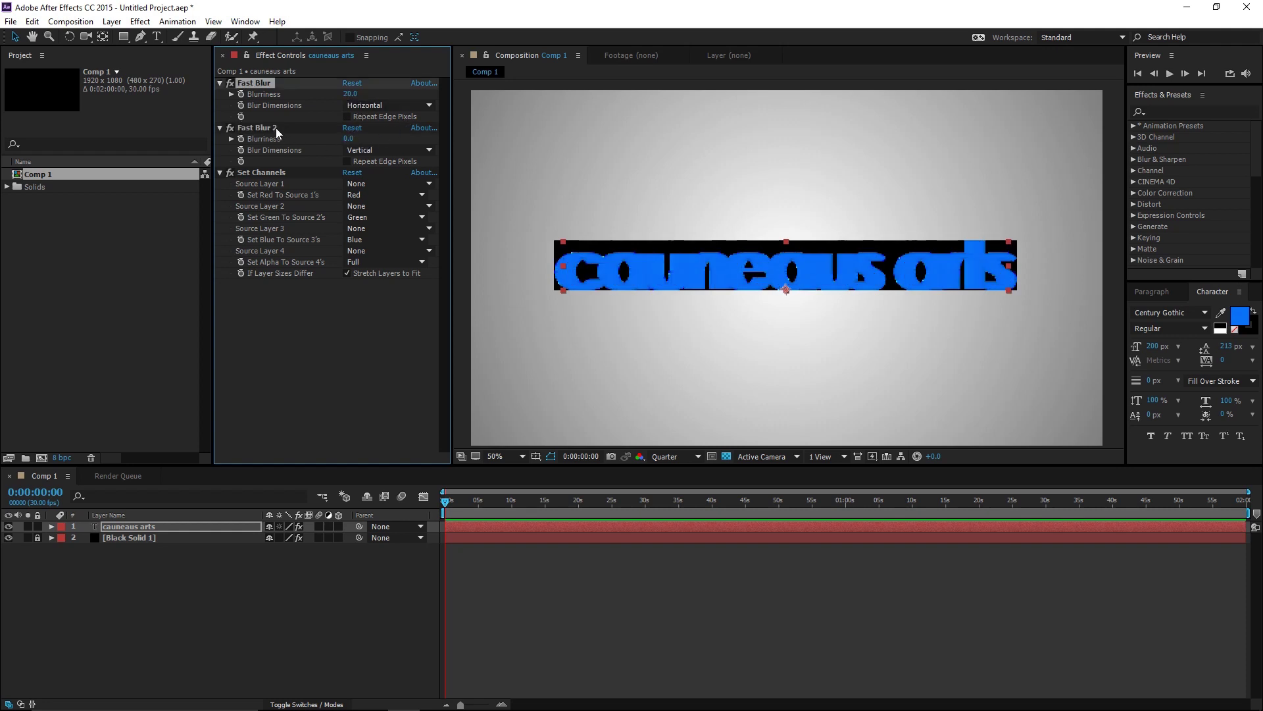
pyautogui.click(349, 138)
pyautogui.write('10')
pyautogui.press('Return')
# Step: Pan the composition view slightly and select the Set Channels effect
pyautogui.press('h')
pyautogui.moveTo(784, 249); pyautogui.dragTo(775, 273)
pyautogui.press('v')
pyautogui.press('h')
pyautogui.press('v')
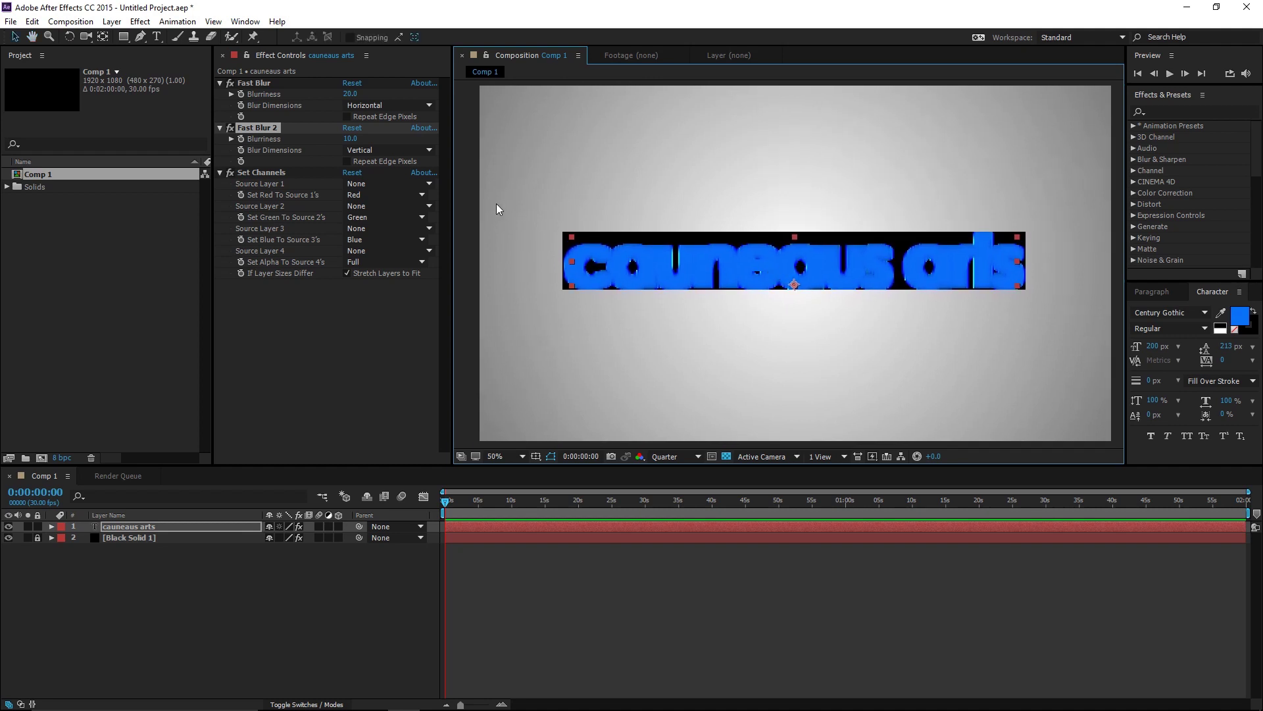
pyautogui.click(248, 173)
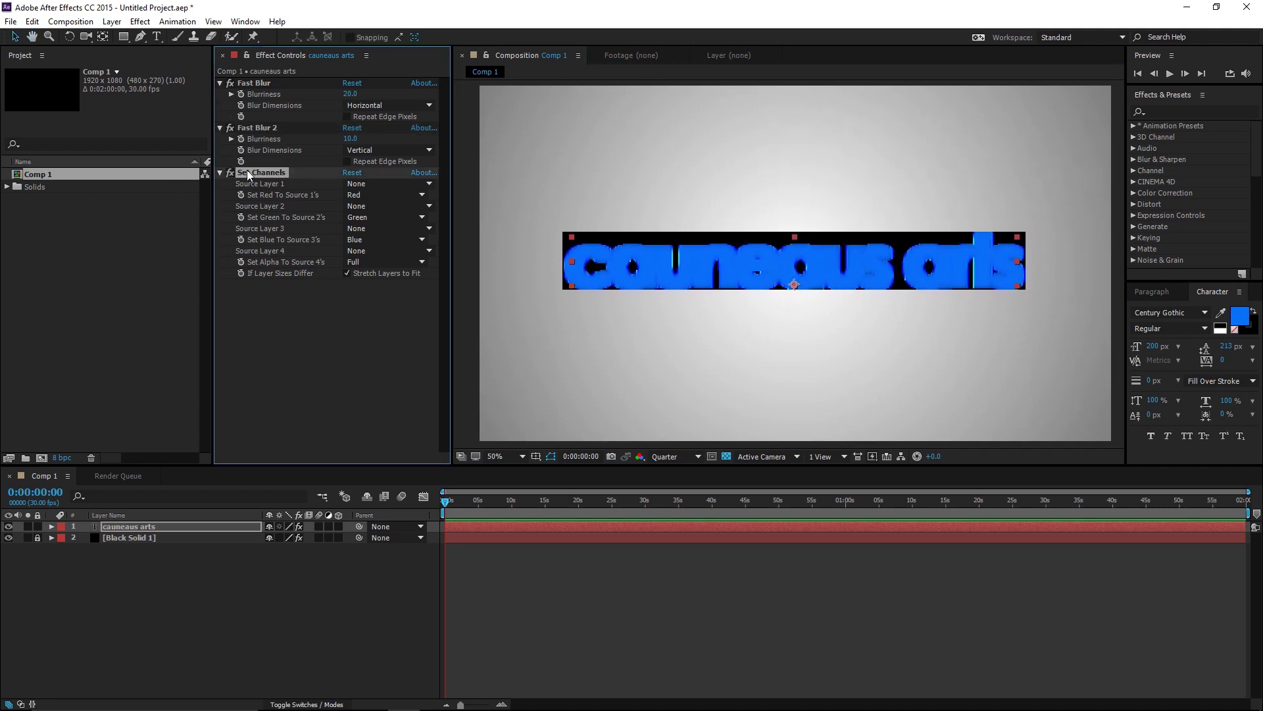
# Step: Add a Fill effect to the text layer with its colour set to black 000000
pyautogui.click(139, 22)
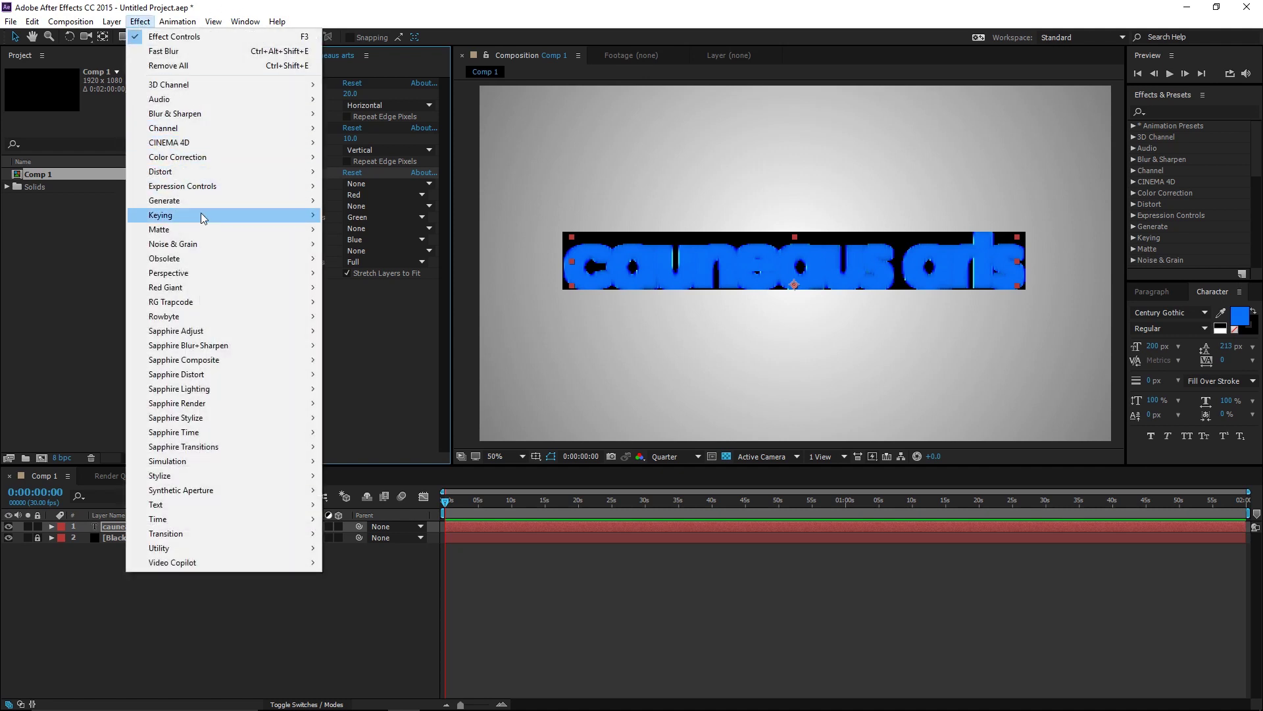
pyautogui.moveTo(190, 204)
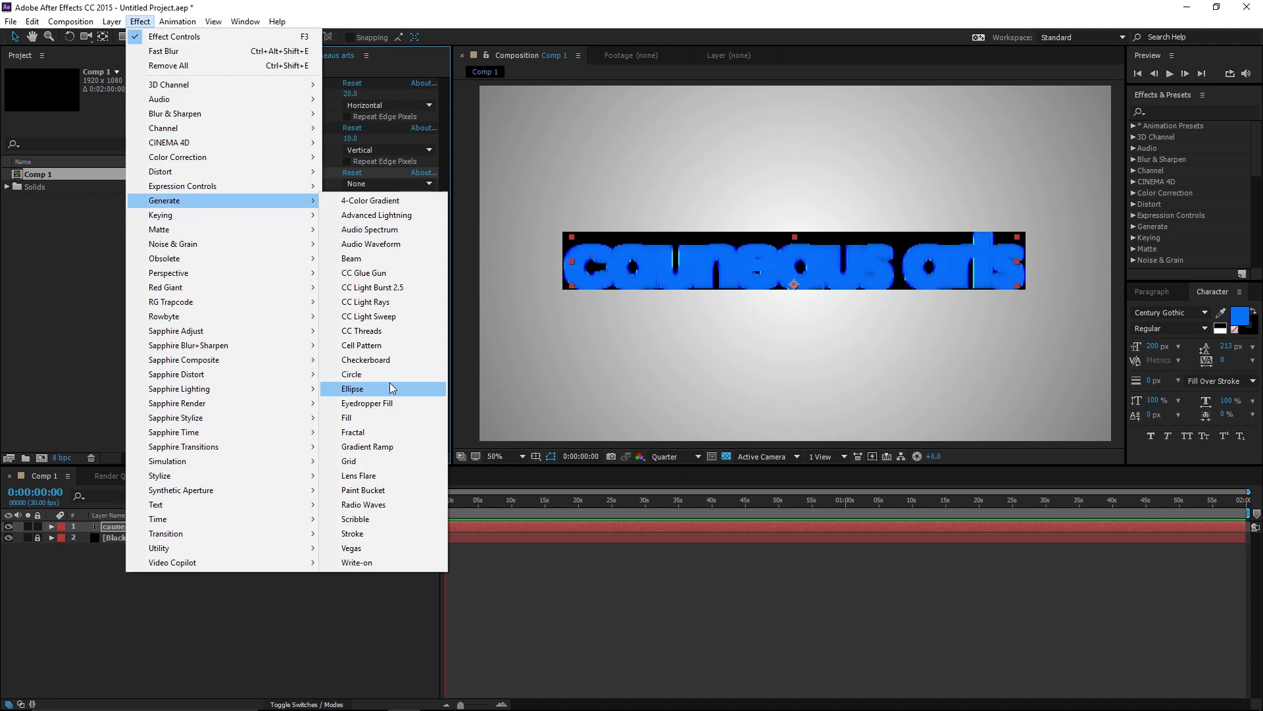
pyautogui.click(368, 418)
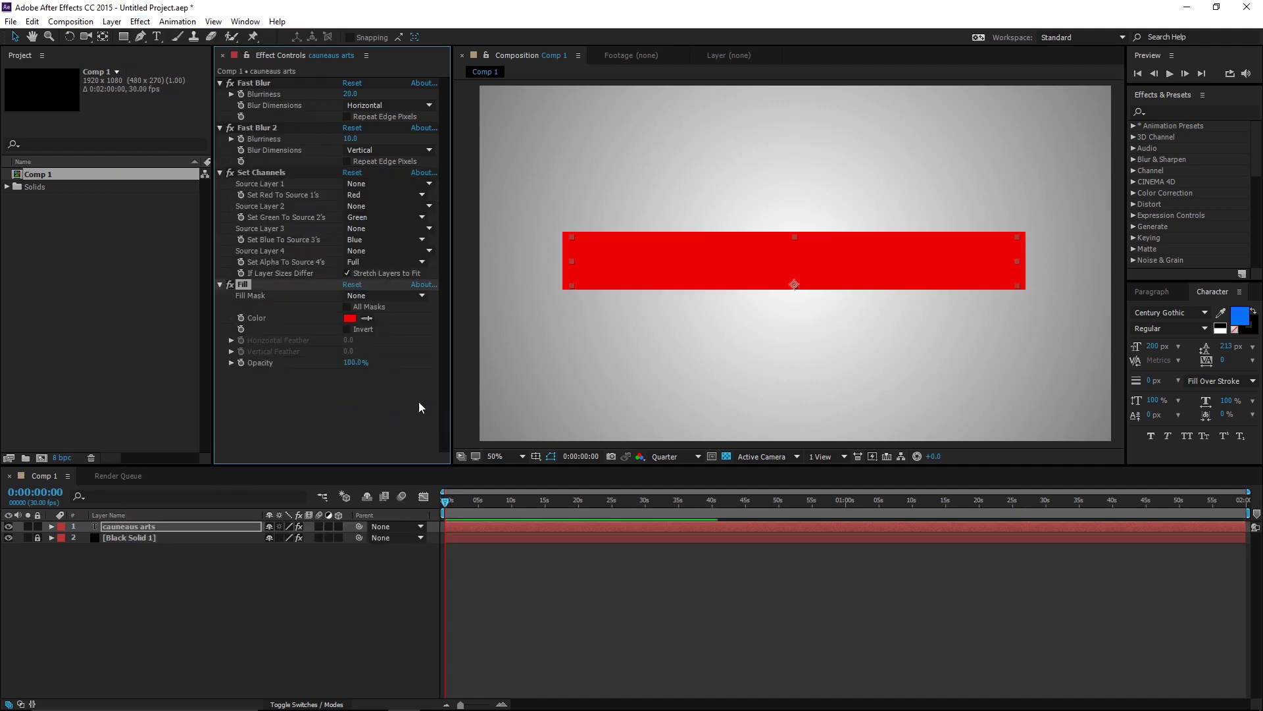
pyautogui.moveTo(782, 276); pyautogui.dragTo(787, 276)
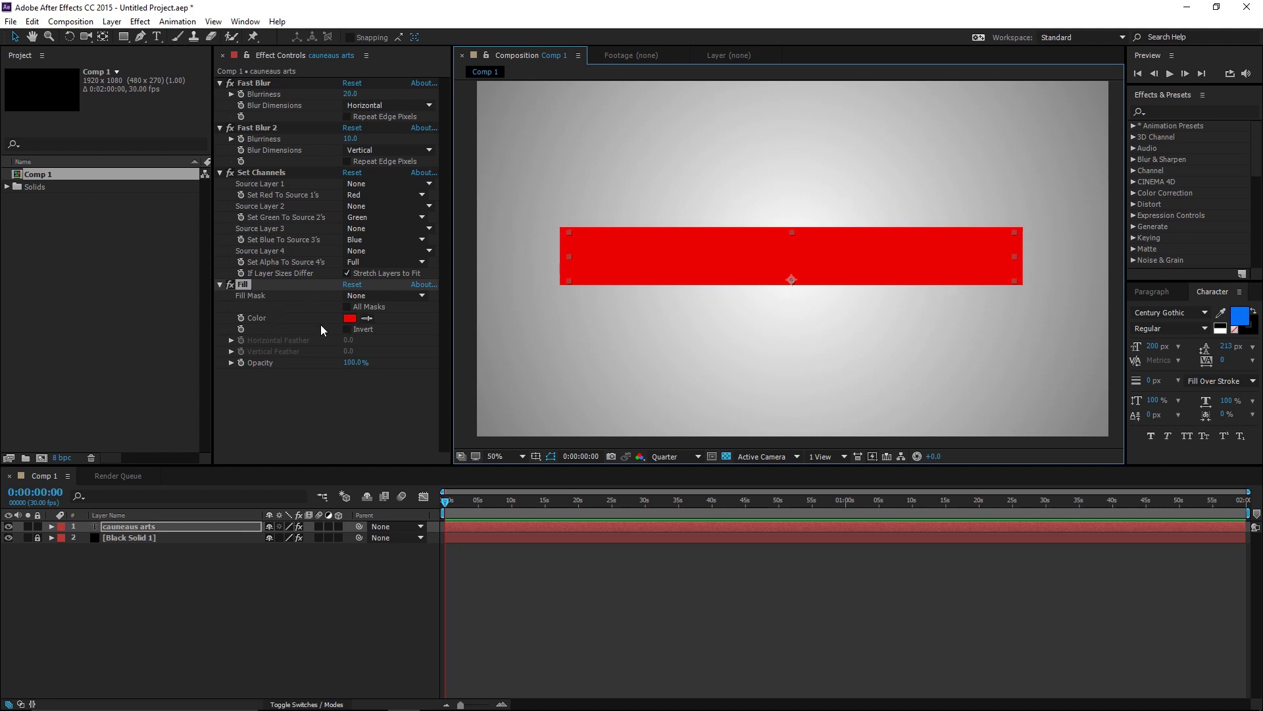
pyautogui.click(350, 318)
pyautogui.moveTo(164, 283); pyautogui.dragTo(46, 329)
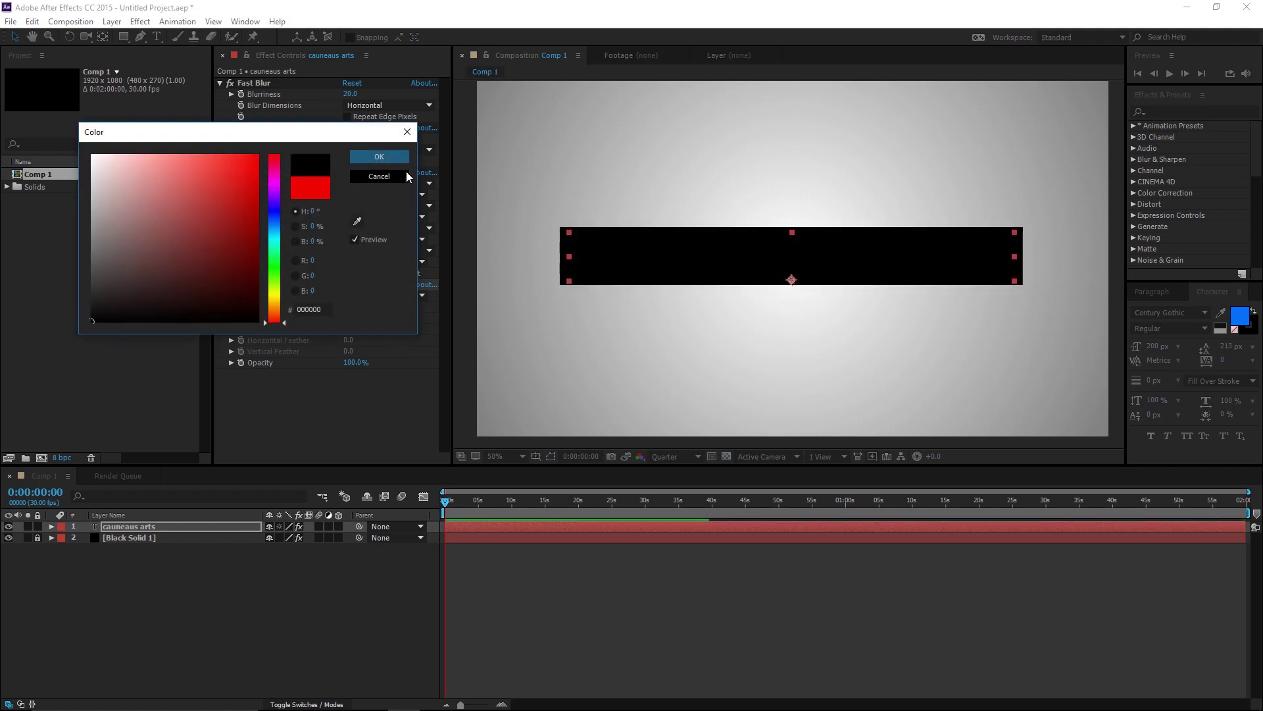
pyautogui.click(377, 158)
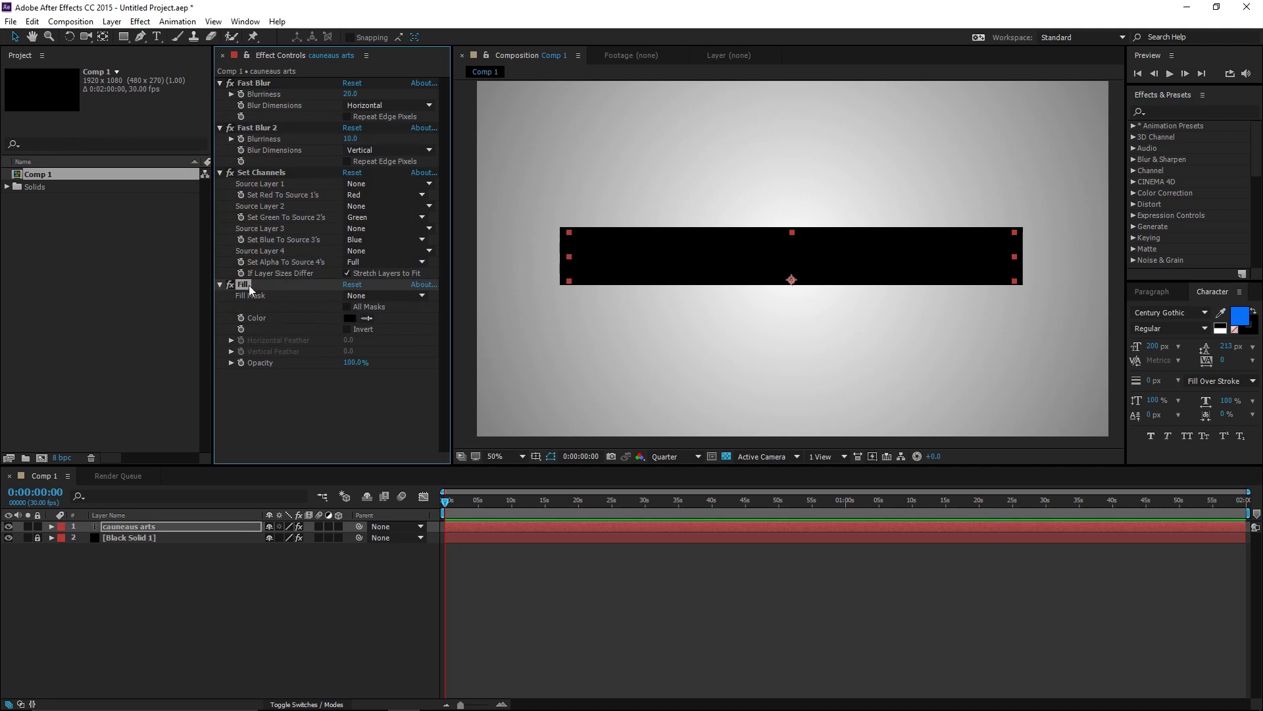
# Step: Add CC Composite to the text layer, compositing the original In front
pyautogui.click(140, 22)
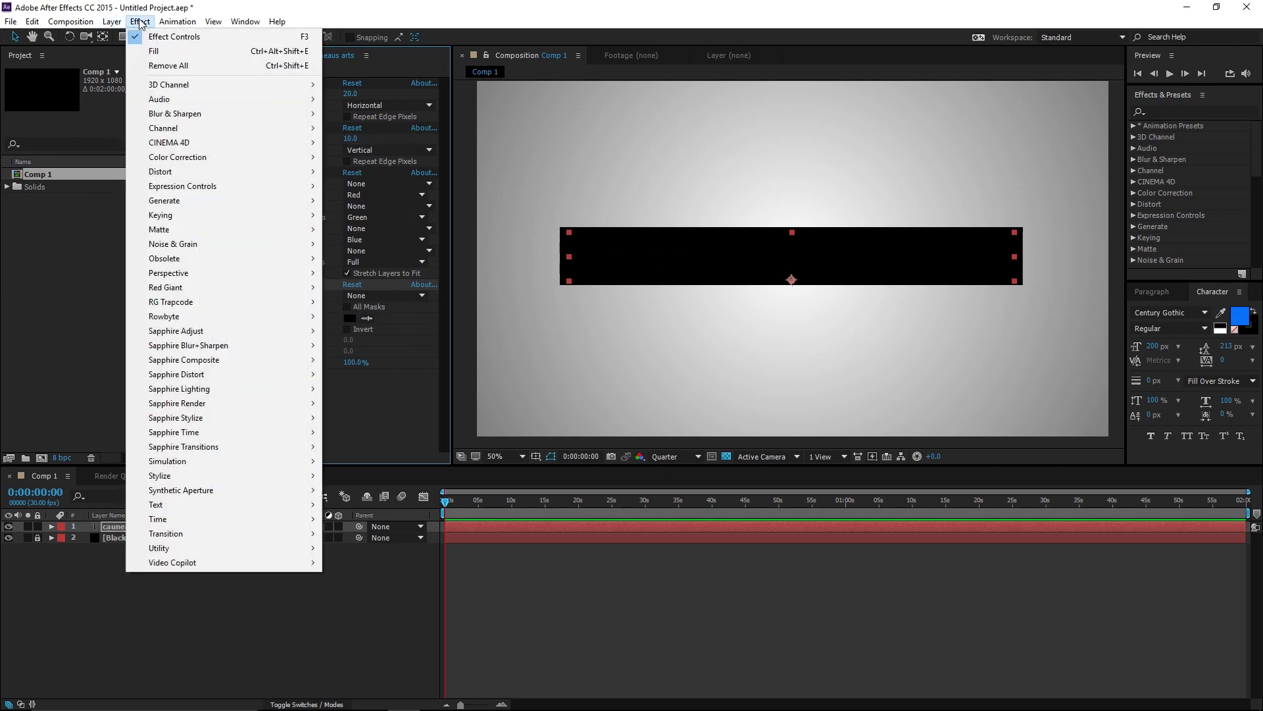
pyautogui.moveTo(210, 132)
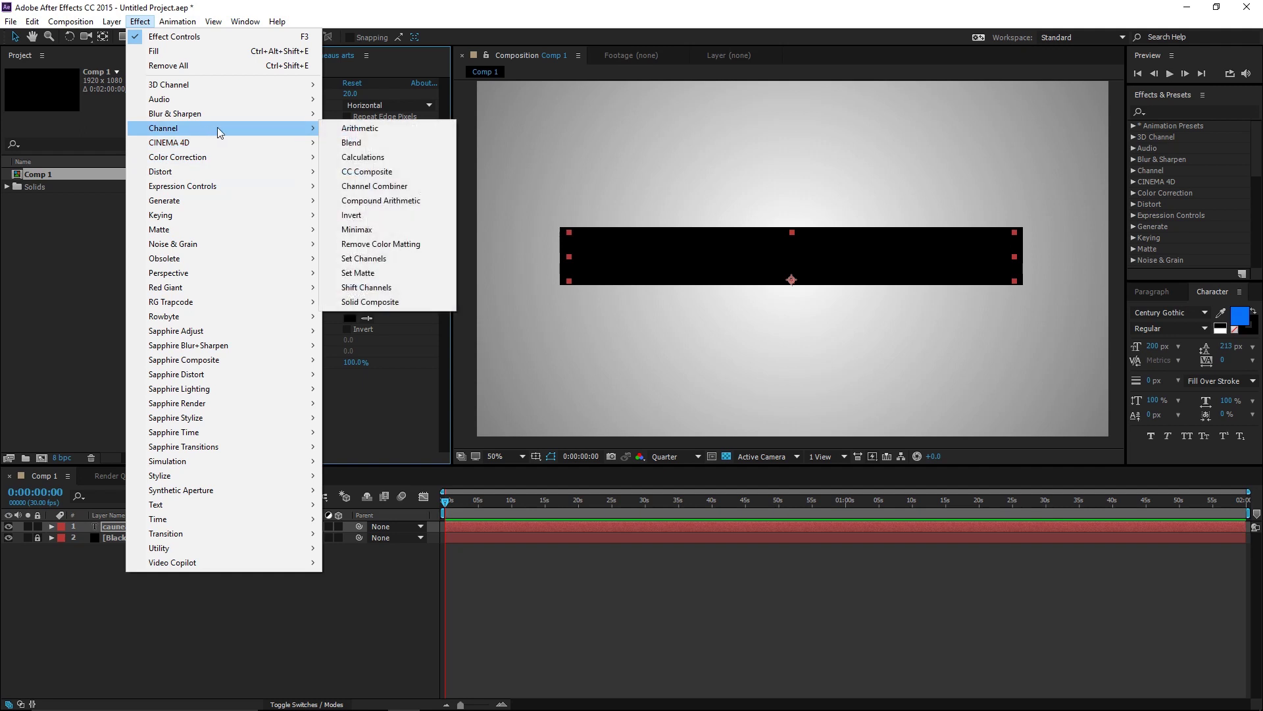
pyautogui.click(366, 171)
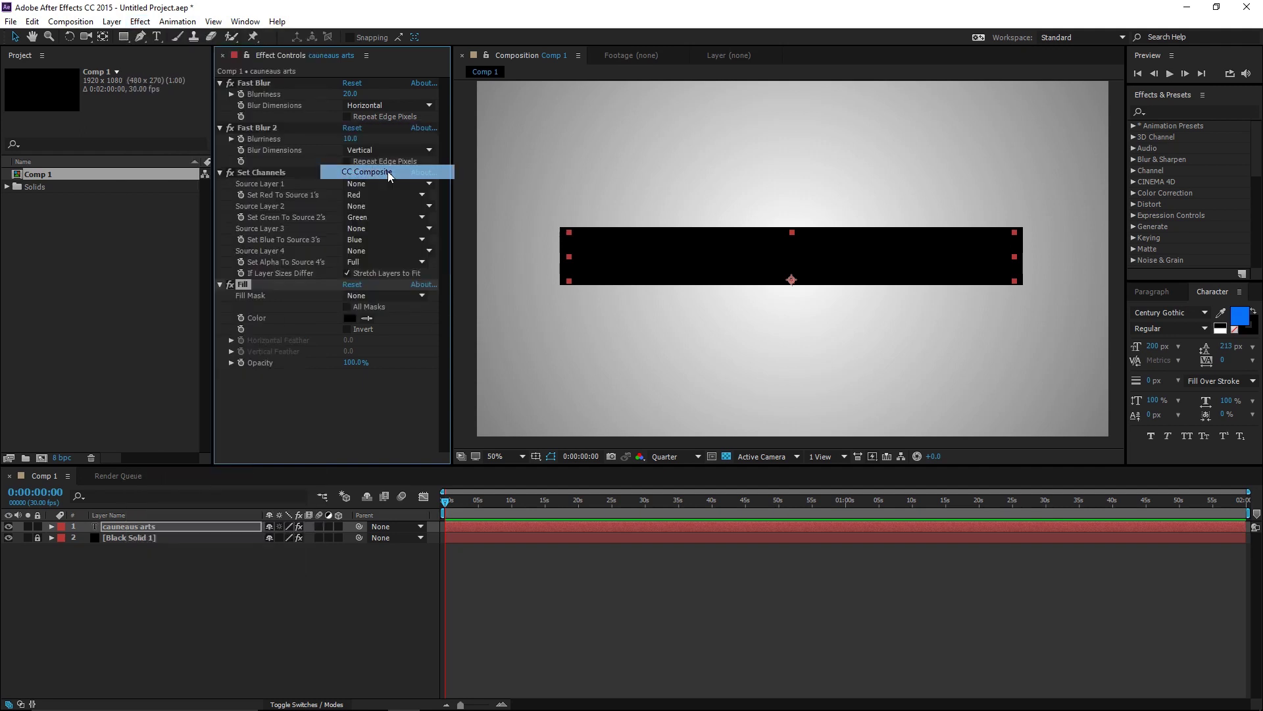
pyautogui.moveTo(792, 318); pyautogui.dragTo(787, 305)
pyautogui.press('v')
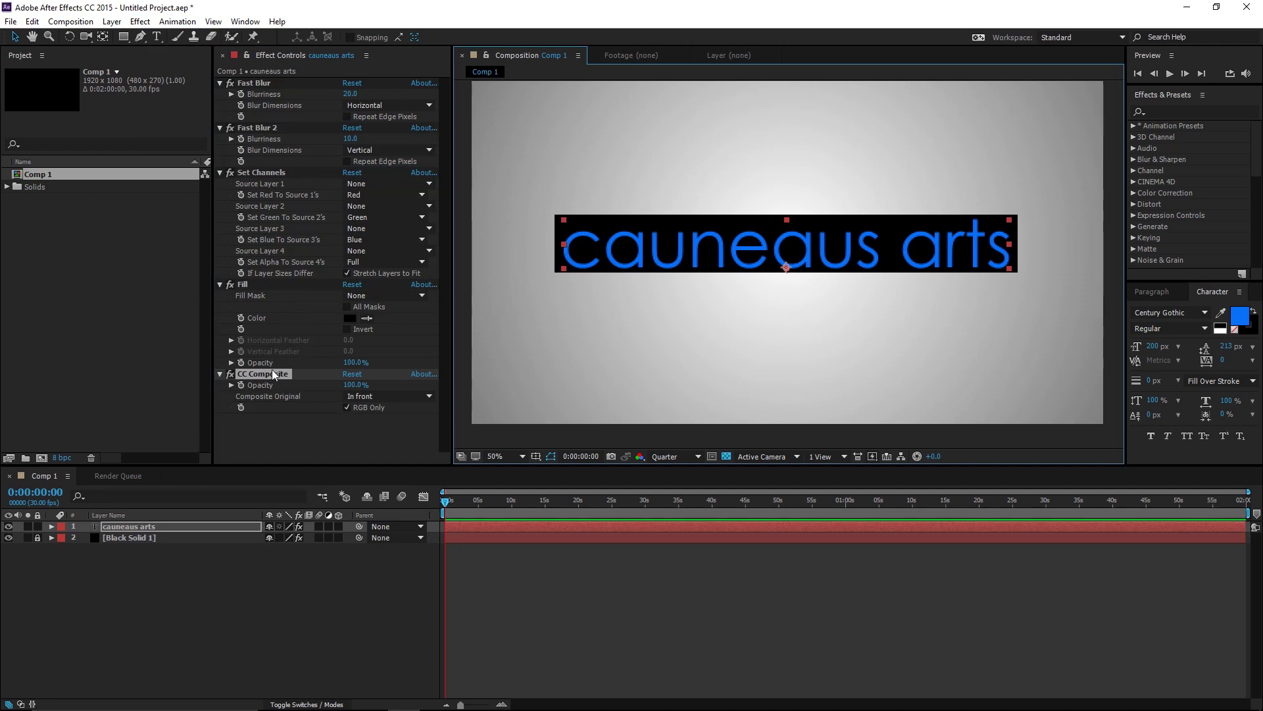
# Step: Pan the view and reselect the cauneaus arts layer's CC Composite effect
pyautogui.click(248, 373)
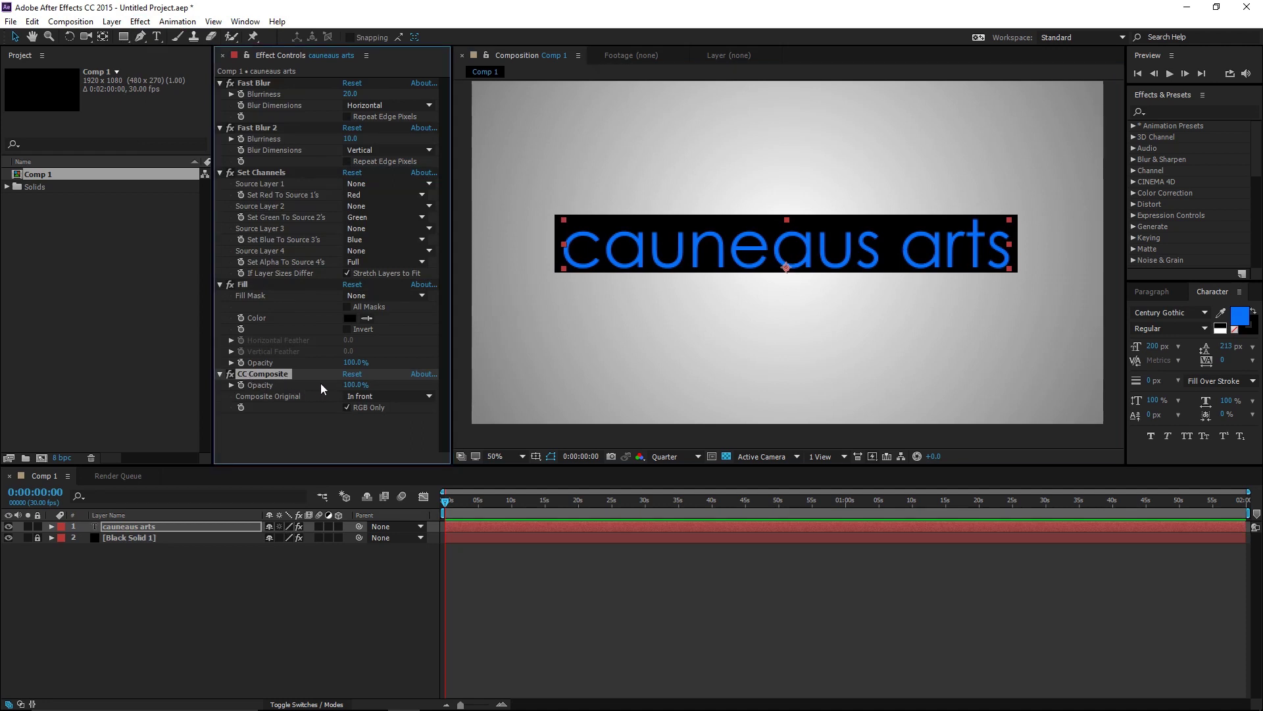
pyautogui.press('h')
pyautogui.moveTo(691, 325); pyautogui.dragTo(696, 346)
pyautogui.press('v')
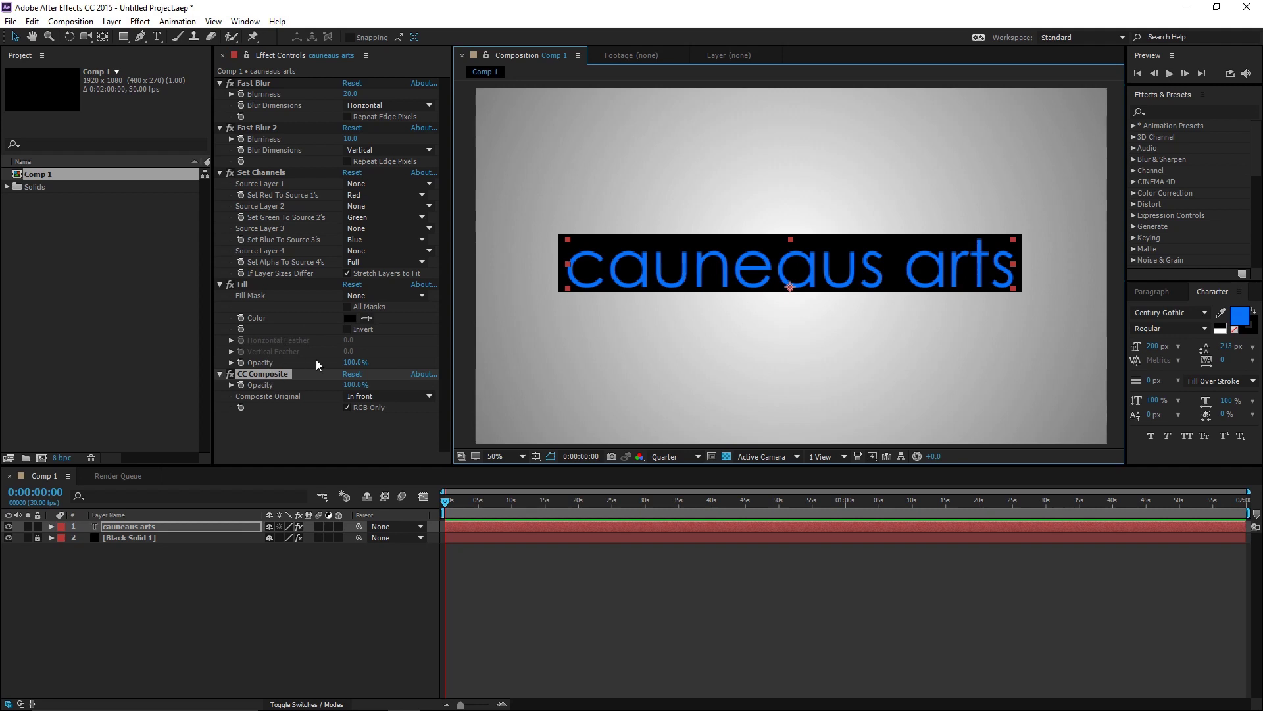
pyautogui.click(177, 527)
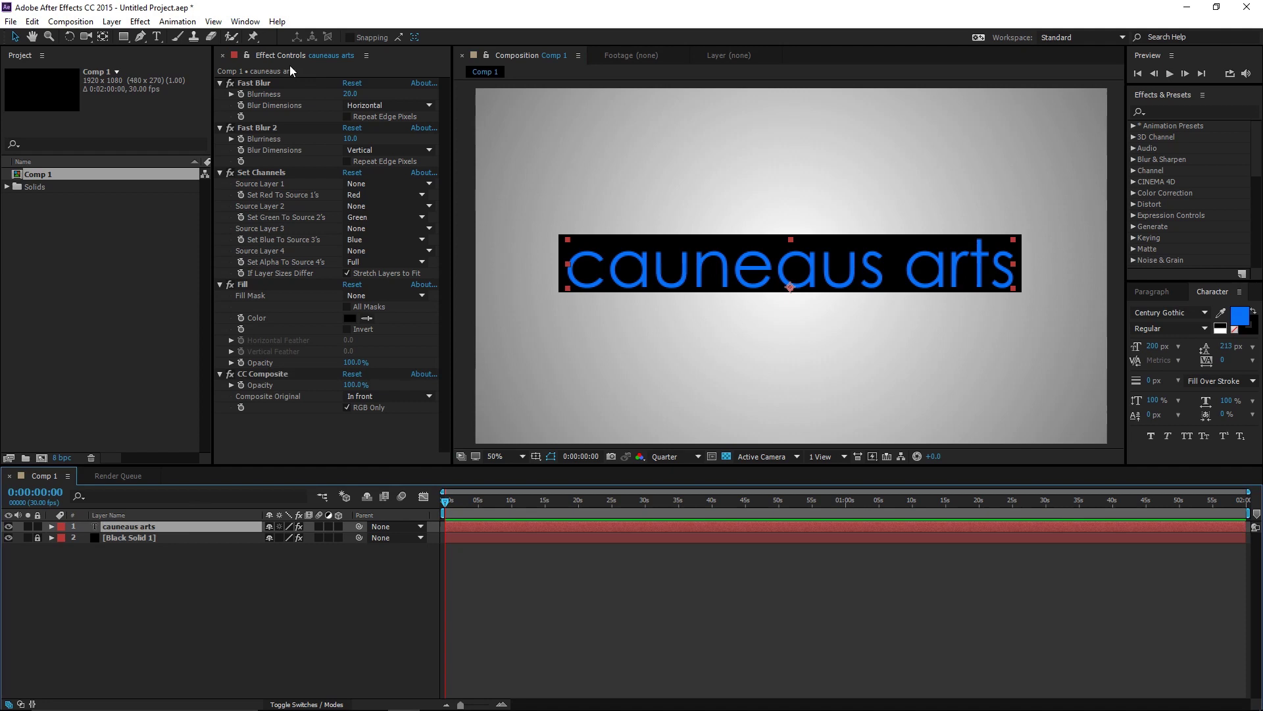
pyautogui.click(310, 294)
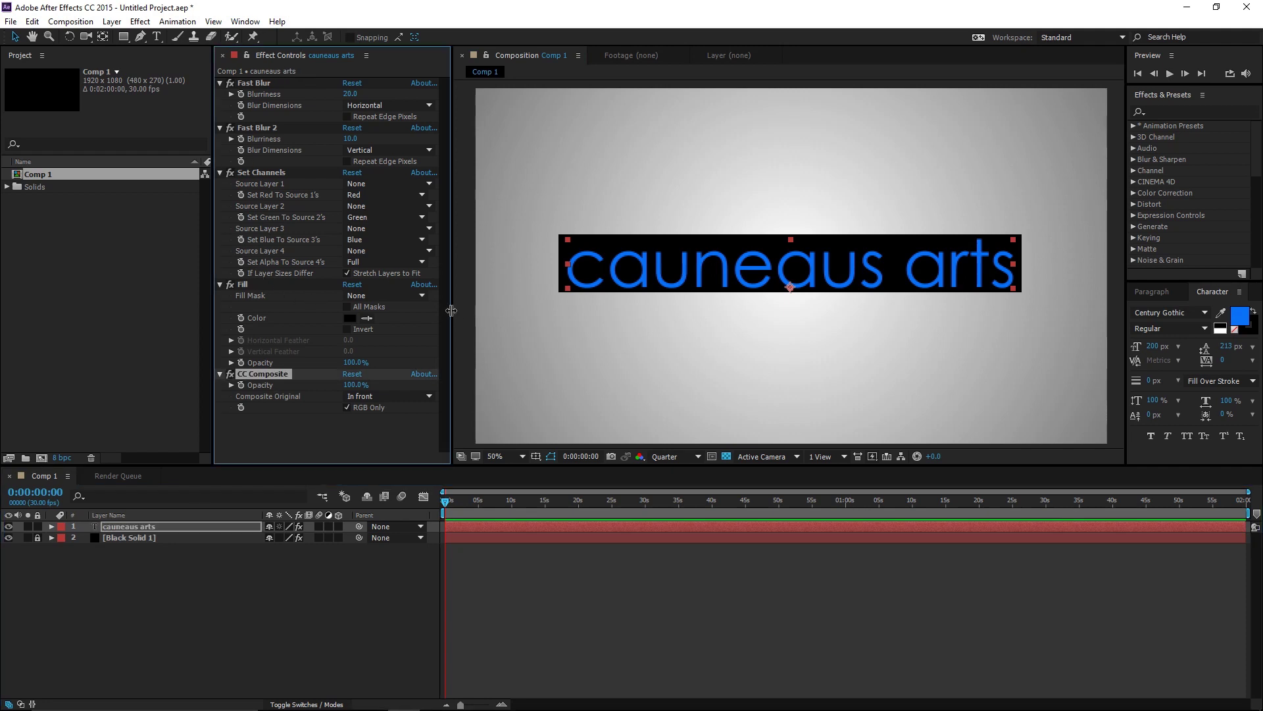
# Step: Raise Fast Blur blurriness to 163 horizontally and test a larger vertical blurriness
pyautogui.moveTo(451, 309); pyautogui.dragTo(461, 310)
pyautogui.click(252, 83)
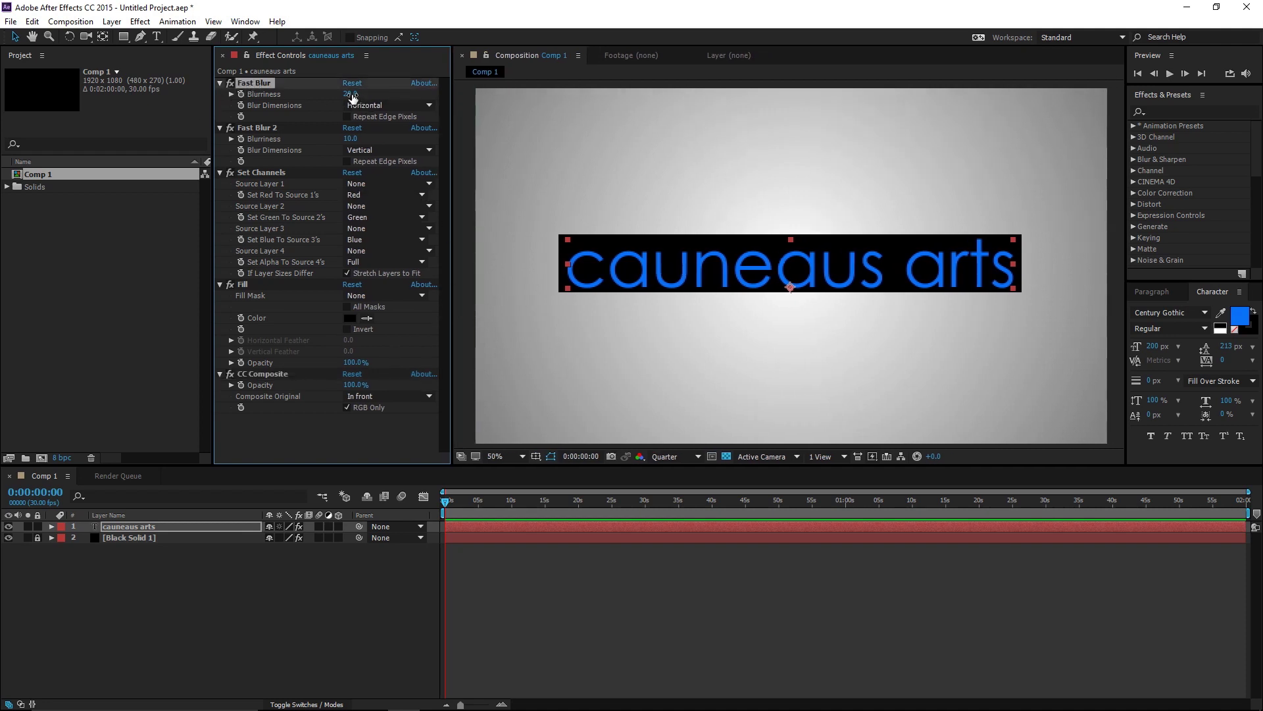
pyautogui.moveTo(353, 97); pyautogui.dragTo(433, 92)
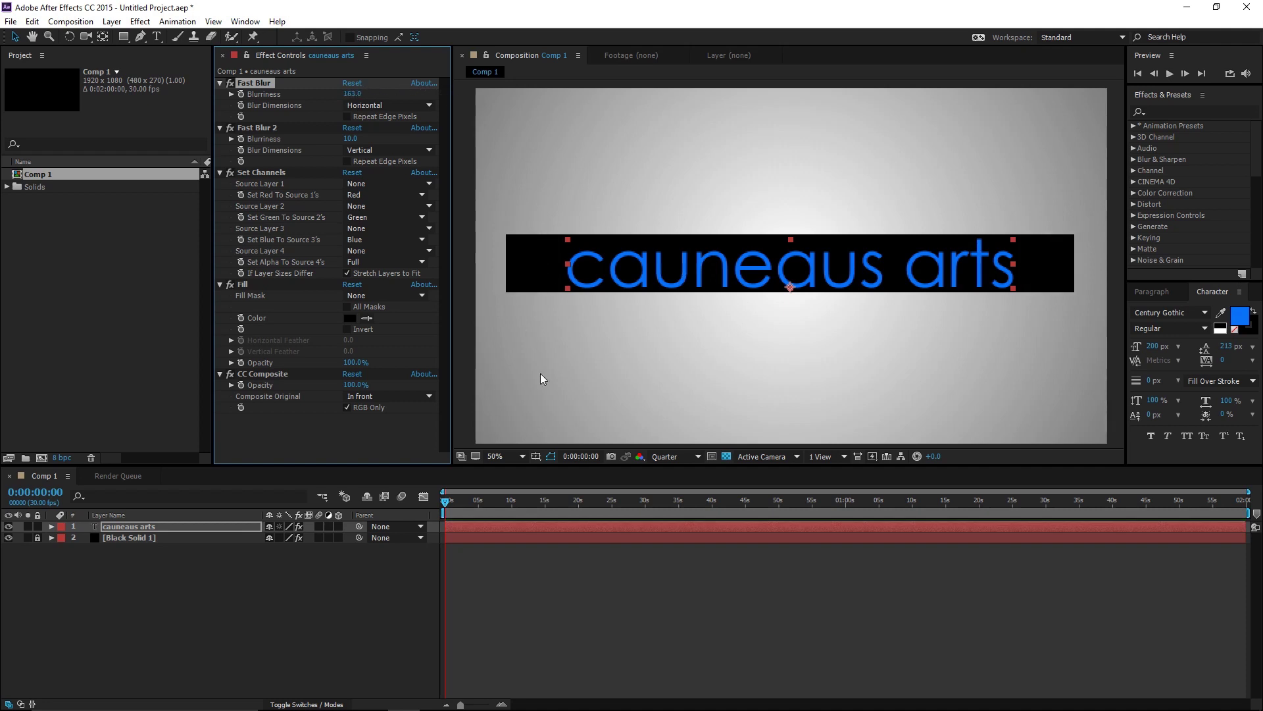
pyautogui.doubleClick(788, 271)
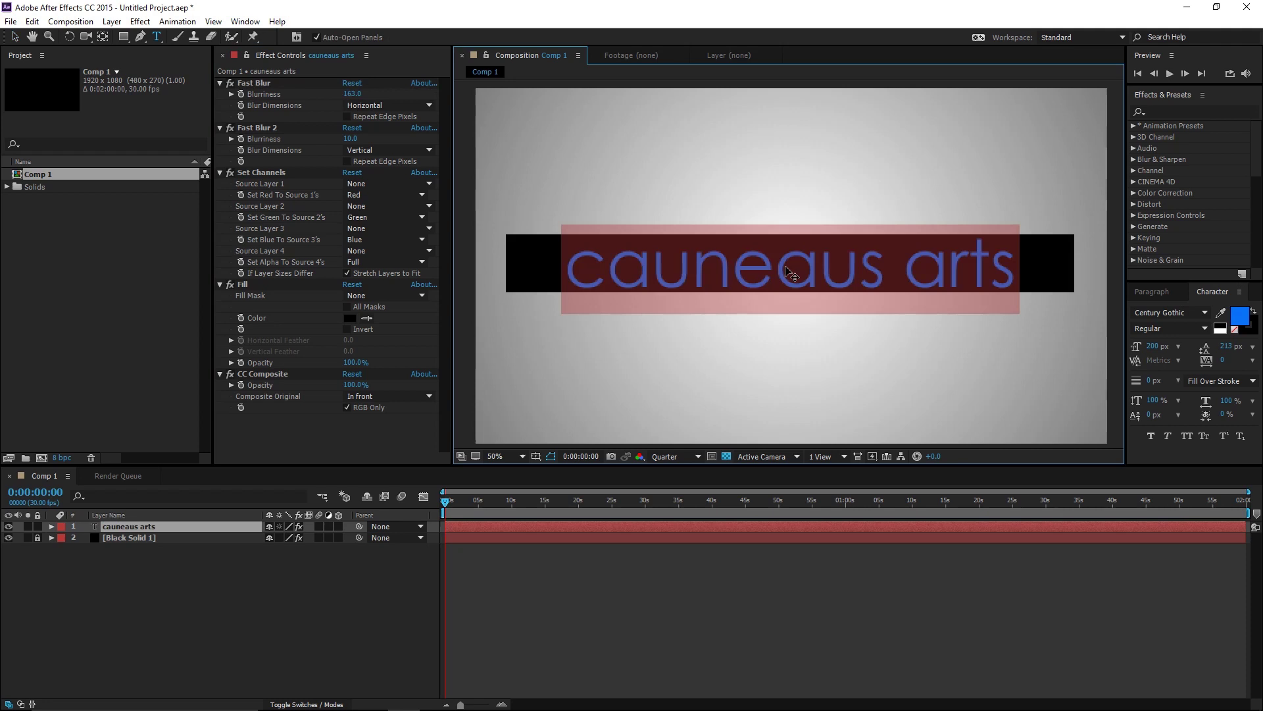
pyautogui.click(269, 130)
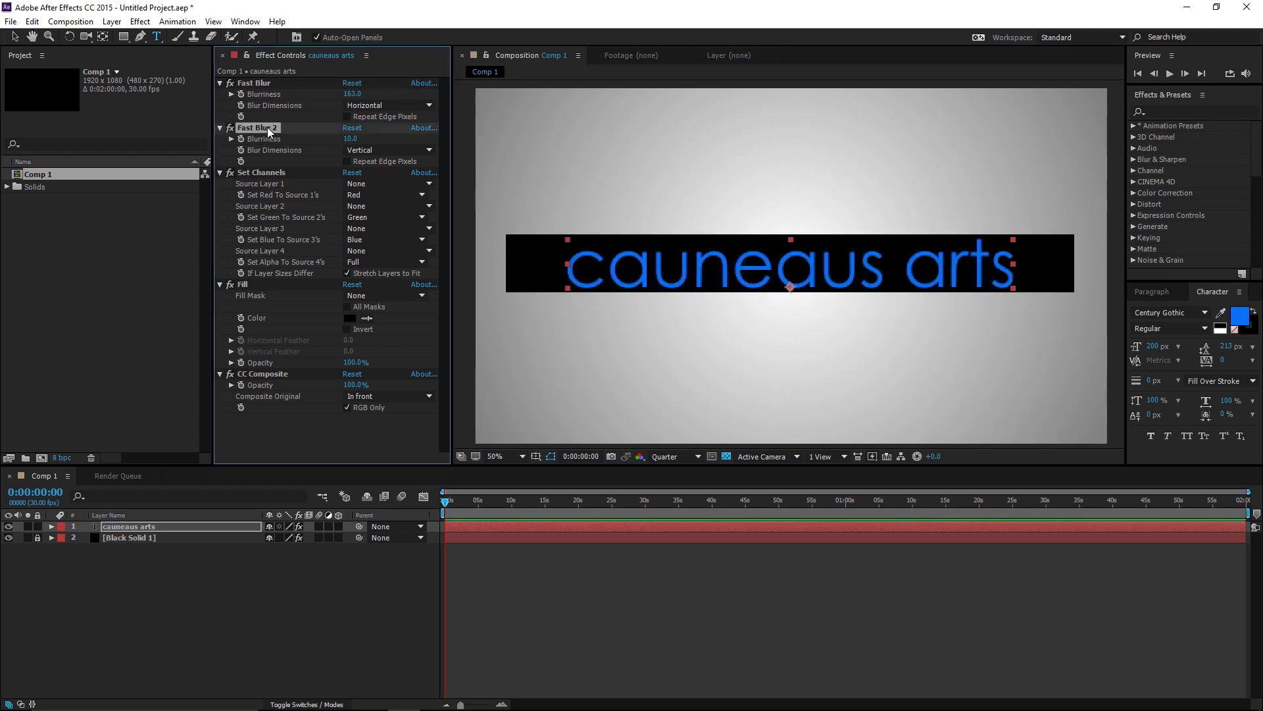
pyautogui.moveTo(350, 139); pyautogui.dragTo(418, 141)
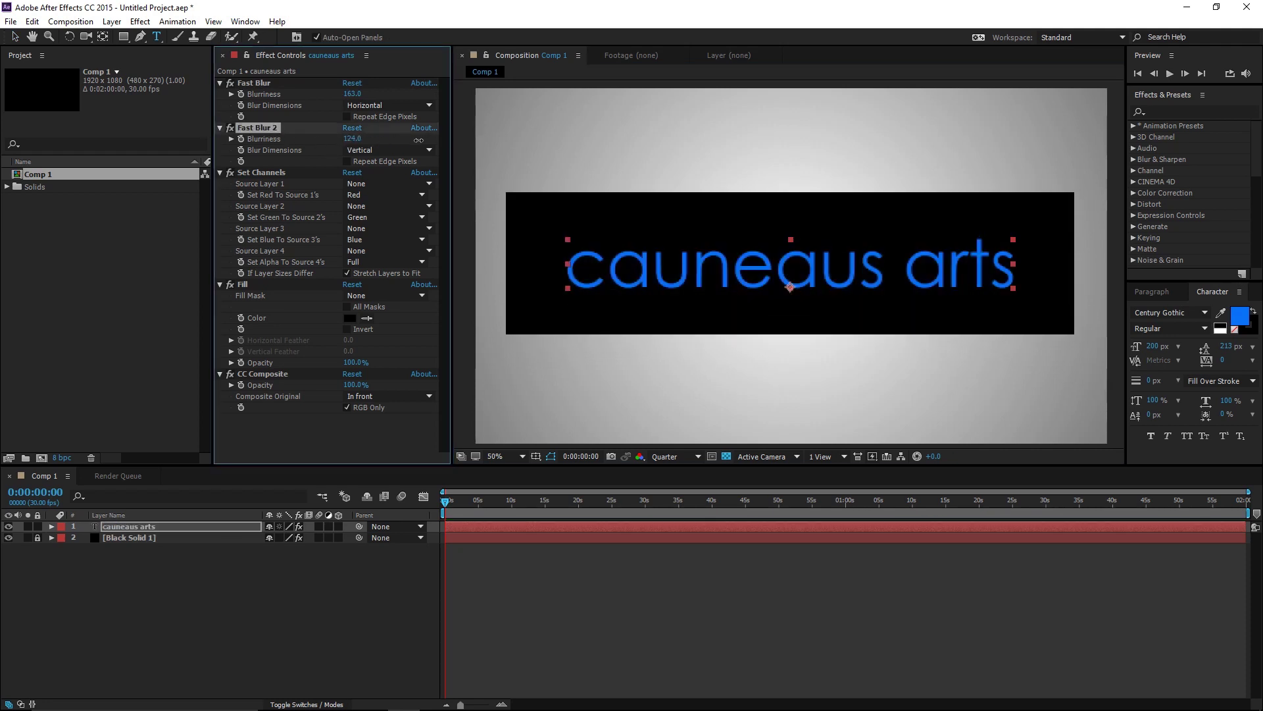
pyautogui.hotkey('ctrl', 'z')
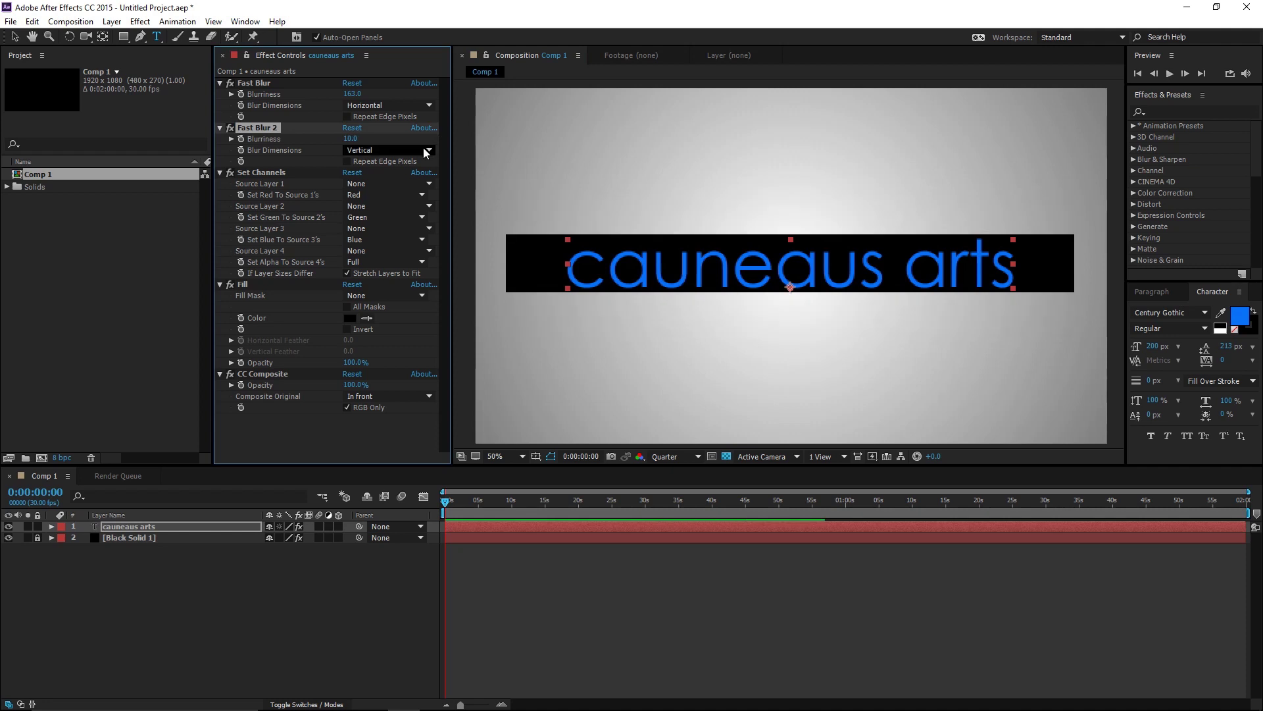
# Step: Set vertical blurriness to 56 and shorten the text to 'cauneaus' to test box resizing
pyautogui.hotkey('ctrl', 'shift', 'z')
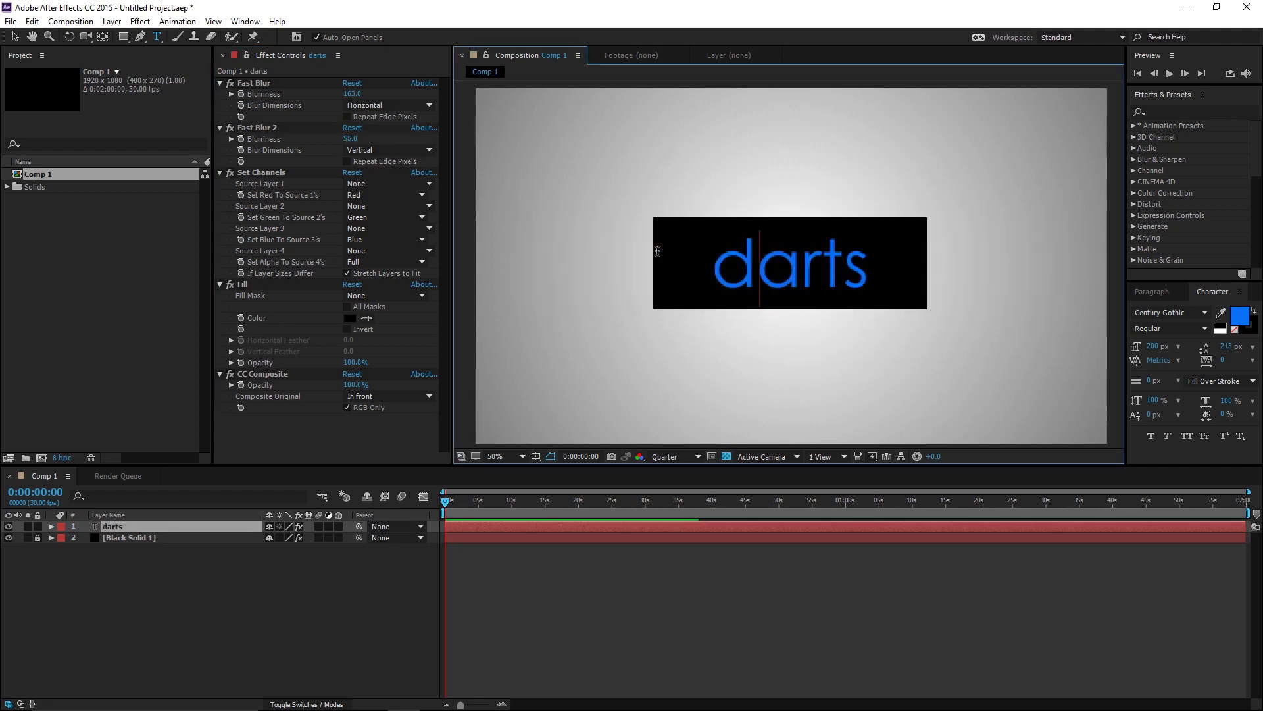
pyautogui.press('BackSpace')
pyautogui.write('cauneaus')
pyautogui.hotkey('shift', 'Home')
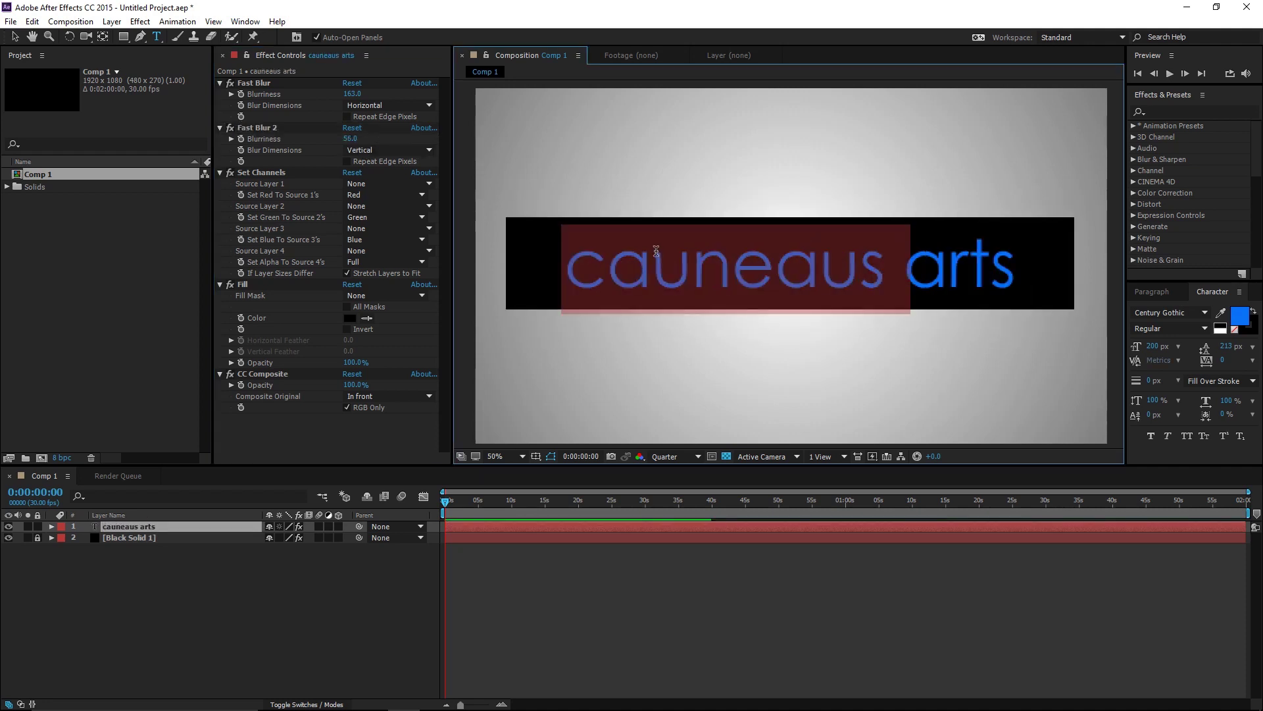
pyautogui.click(286, 173)
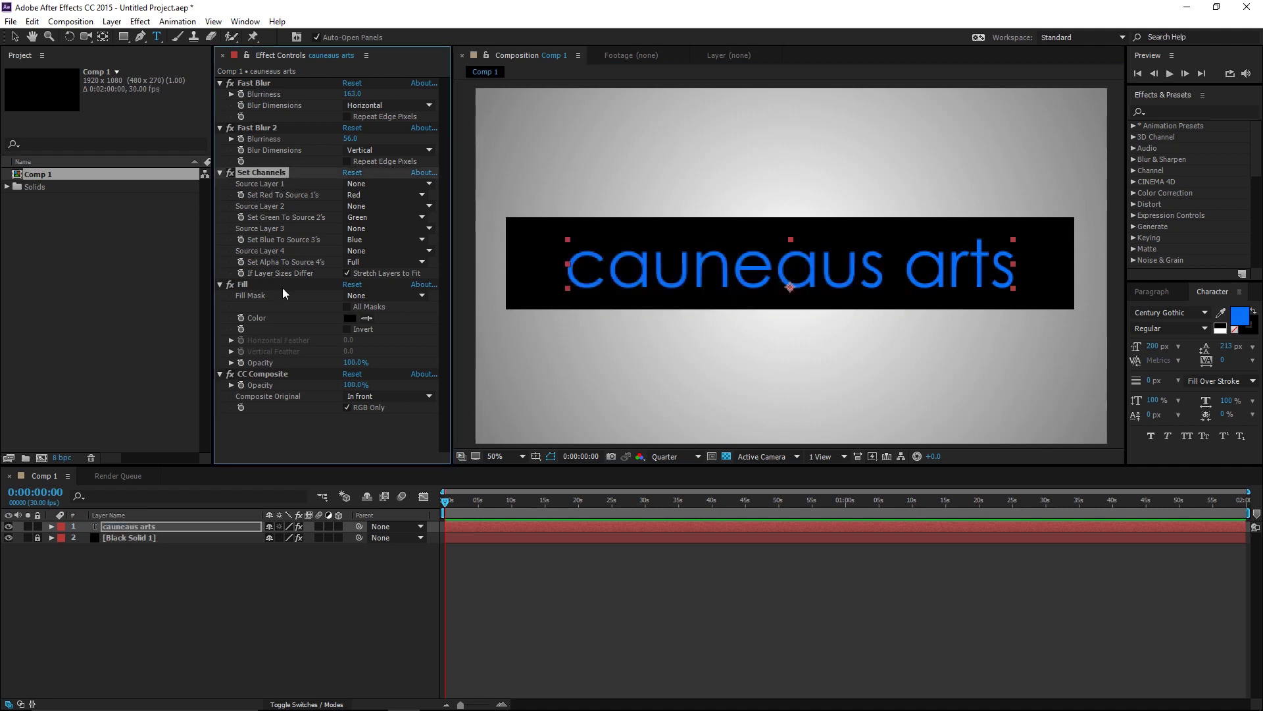
# Step: Try a dark red Fill colour, then set the Fill back to black
pyautogui.click(257, 287)
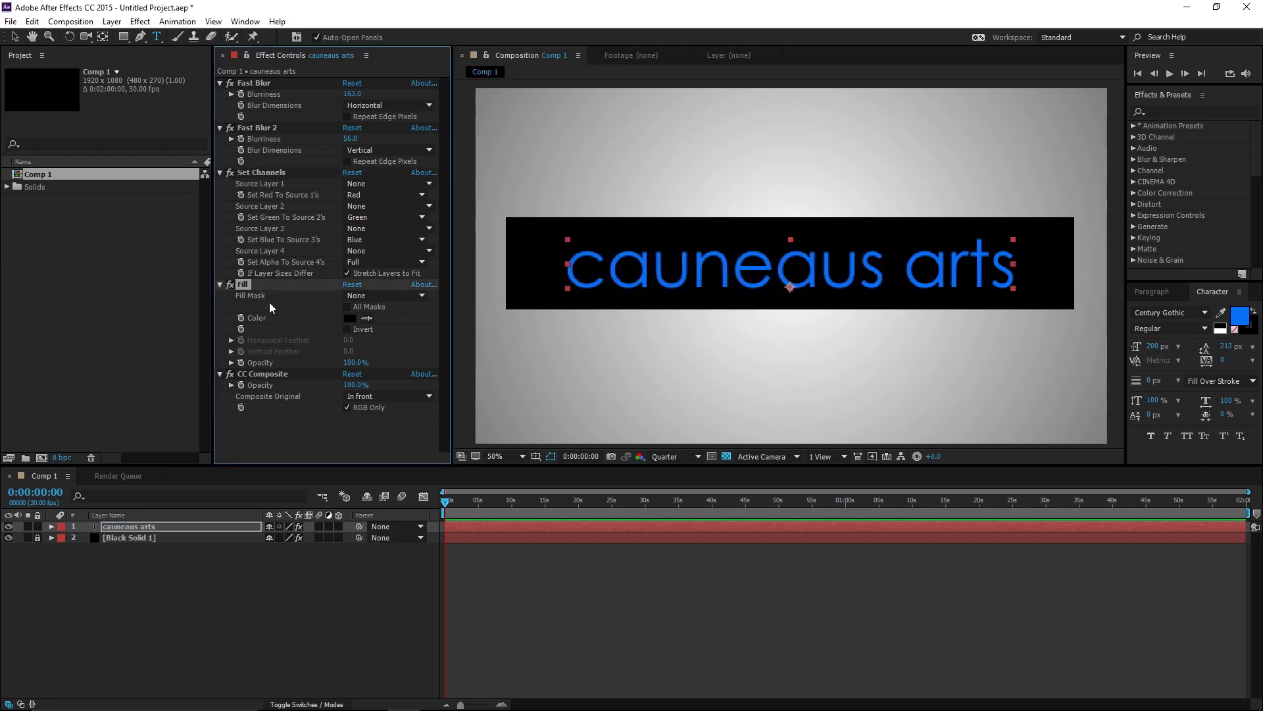
pyautogui.click(349, 318)
pyautogui.click(257, 270)
pyautogui.moveTo(309, 226)
pyautogui.mouseDown()
pyautogui.moveTo(343, 147)
pyautogui.moveTo(346, 324)
pyautogui.moveTo(32, 356)
pyautogui.moveTo(40, 132)
pyautogui.moveTo(197, 218)
pyautogui.moveTo(0, 386)
pyautogui.mouseUp()
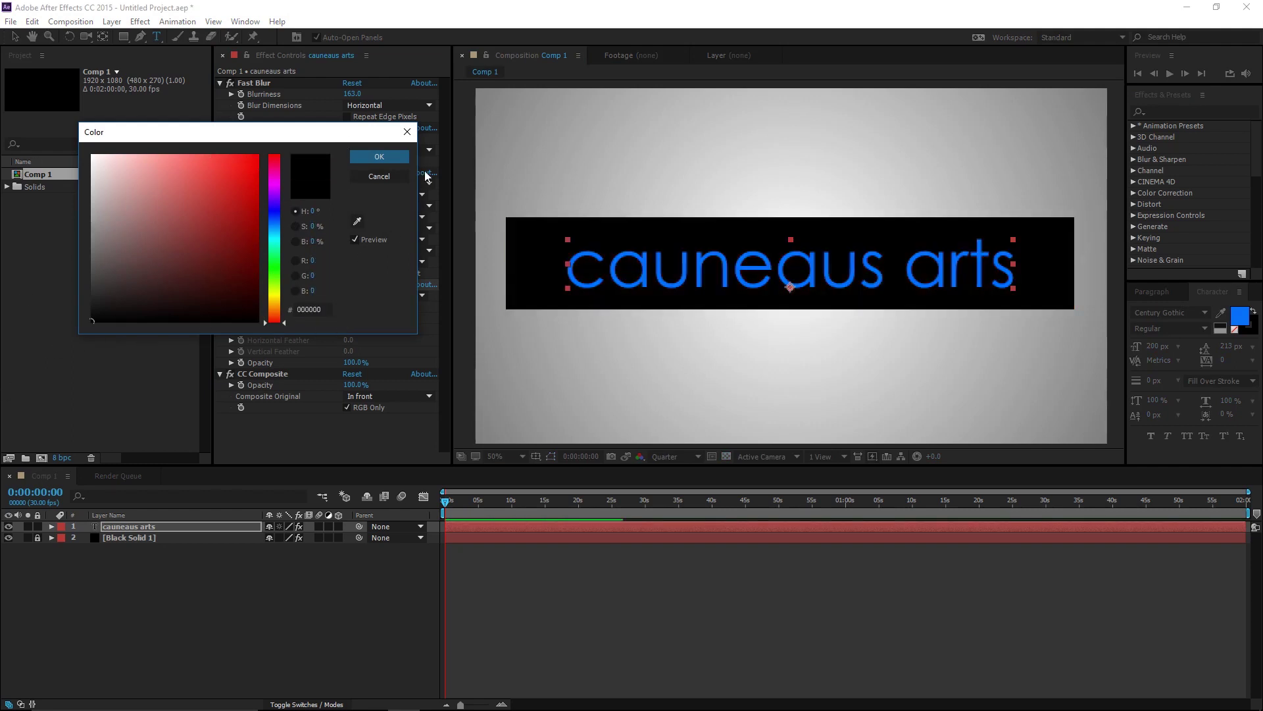
pyautogui.click(379, 156)
pyautogui.press('v')
pyautogui.scroll(-1, 860, 207)
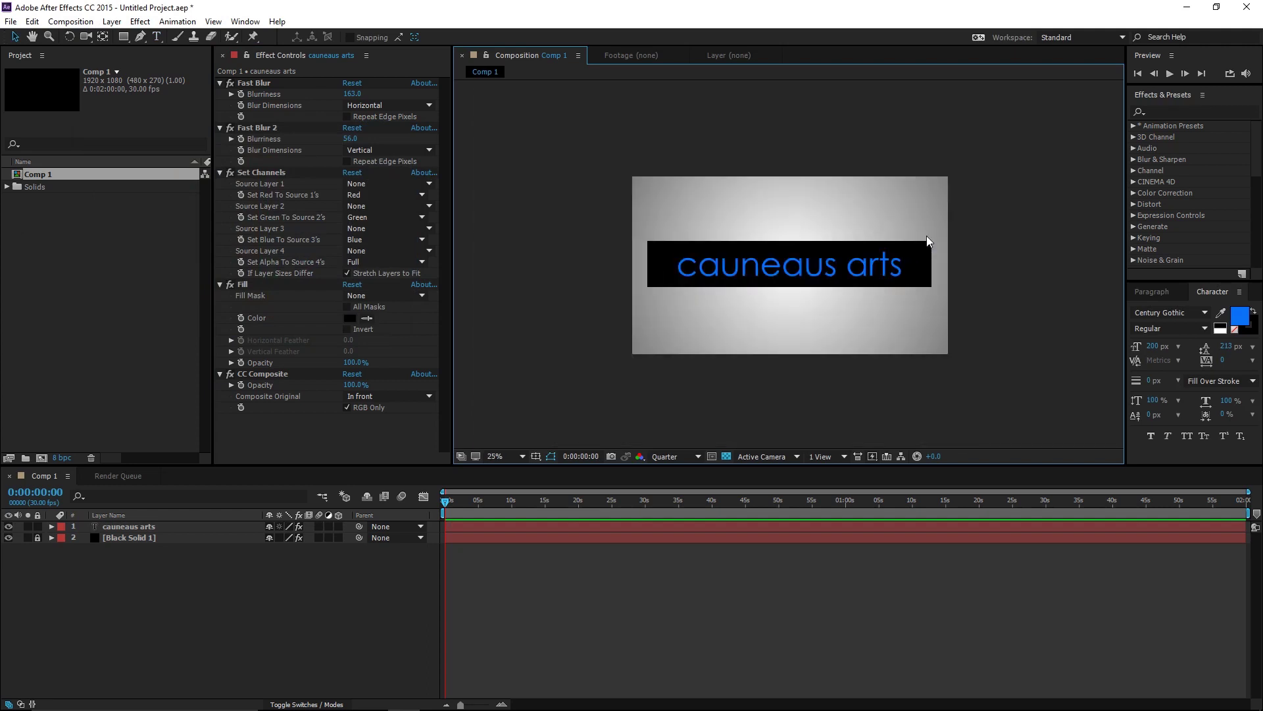
pyautogui.hscroll(1, 942, 279)
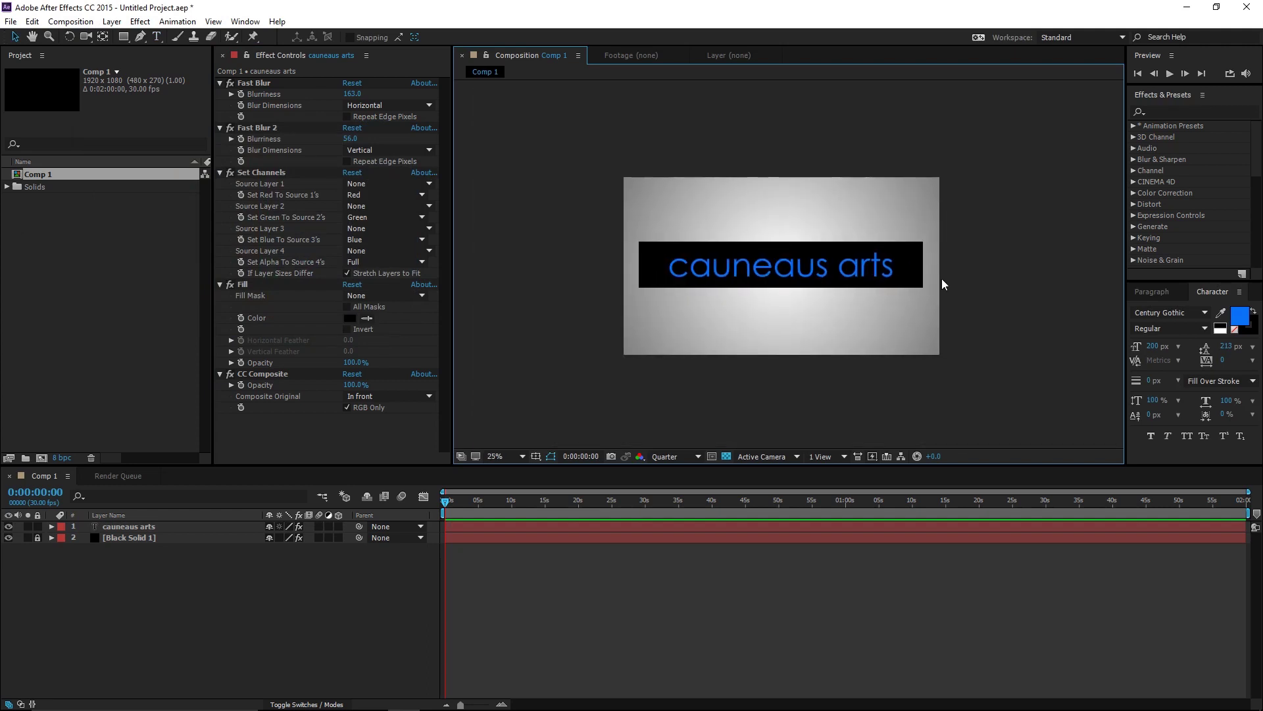